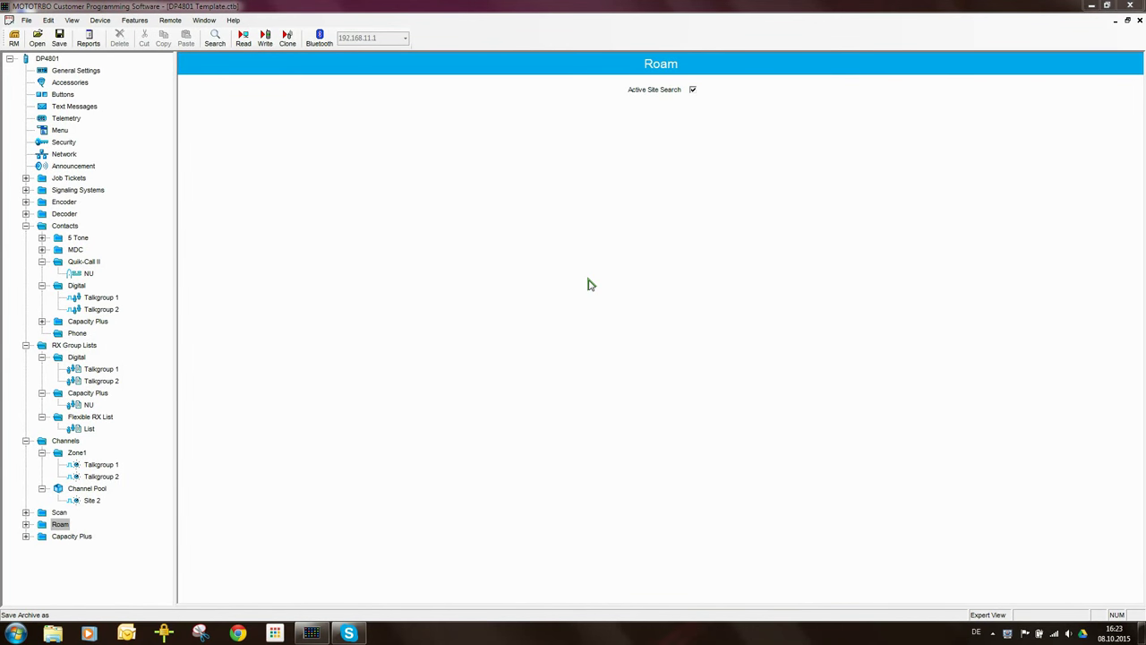
Set the Radio ID to 101 on the General Settings page
left_click(72, 72)
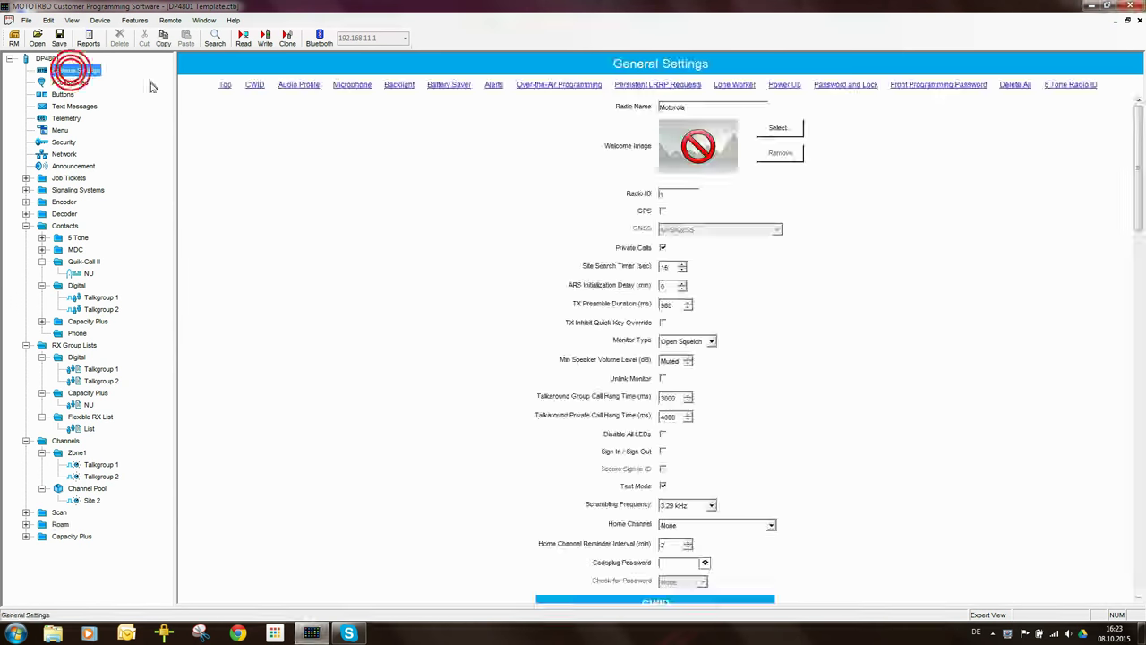
left_click(665, 195)
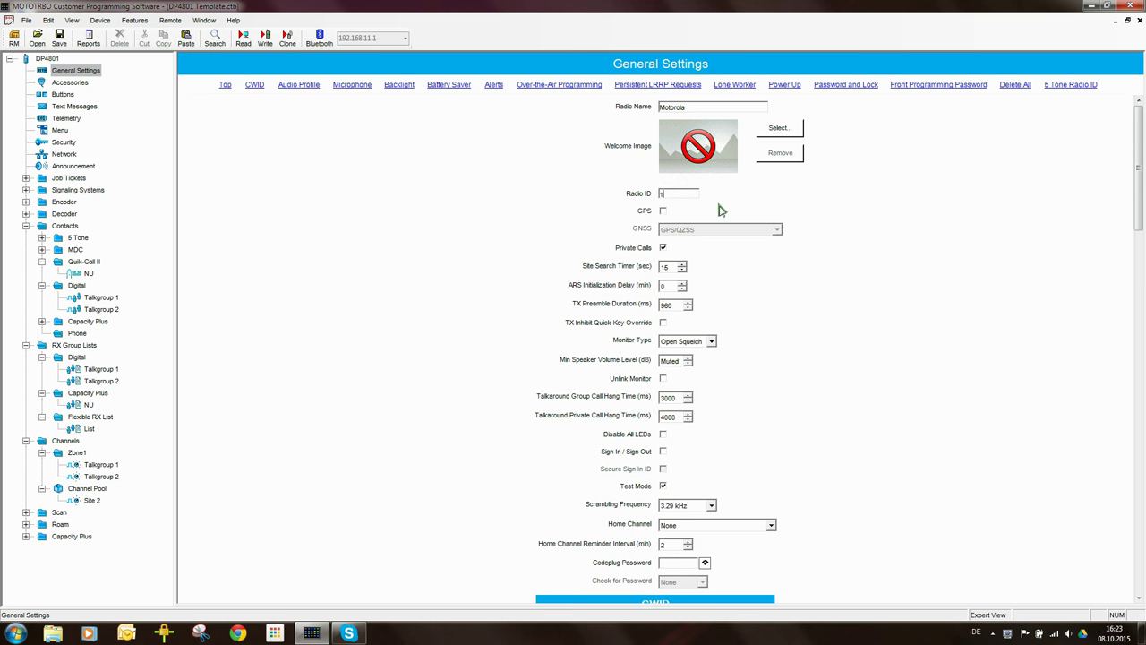
type("01")
Rename the radio from Motorola to 'Radio 101'
left_click(693, 108)
key("BackSpace")
key("BackSpace")
key("BackSpace")
key("BackSpace")
key("BackSpace")
key("BackSpace")
key("BackSpace")
key("BackSpace")
type("Radio 101")
left_click(847, 201)
scroll(740, 364, "down", 3)
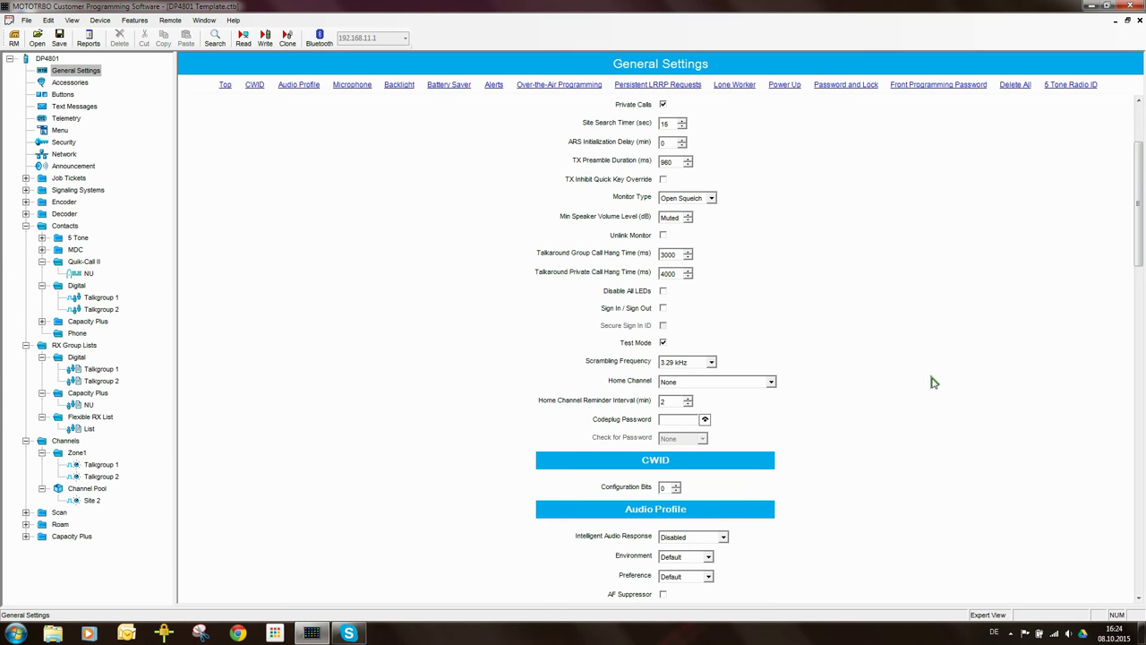
scroll(853, 370, "down", 3)
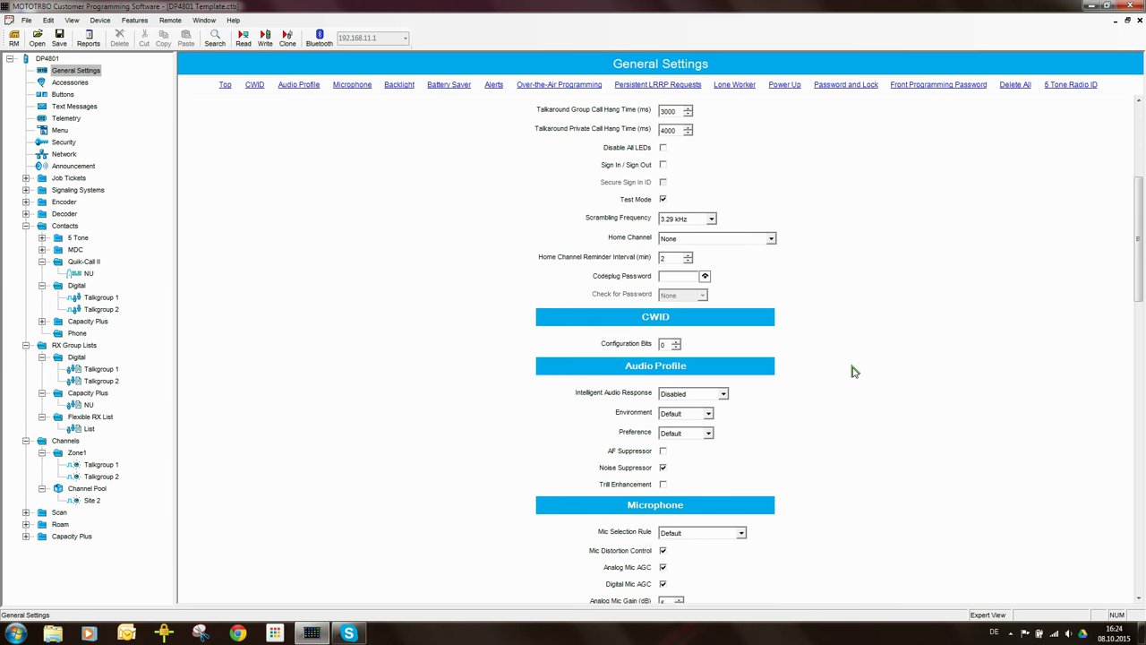
scroll(855, 368, "down", 10)
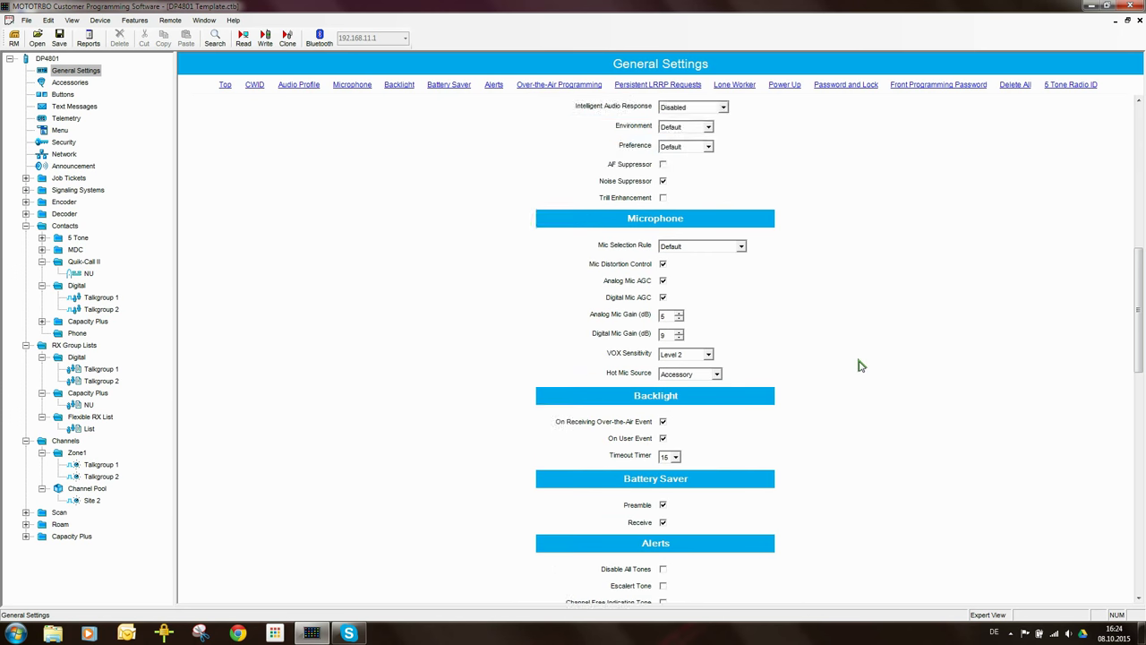
scroll(861, 363, "down", 6)
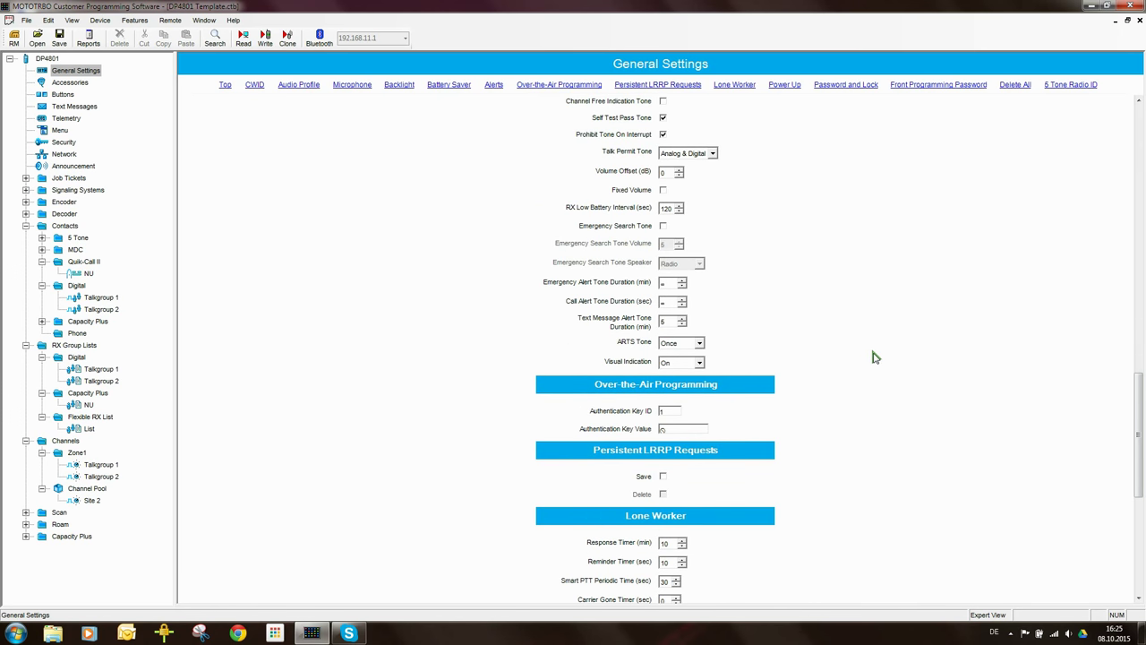
scroll(882, 356, "down", 7)
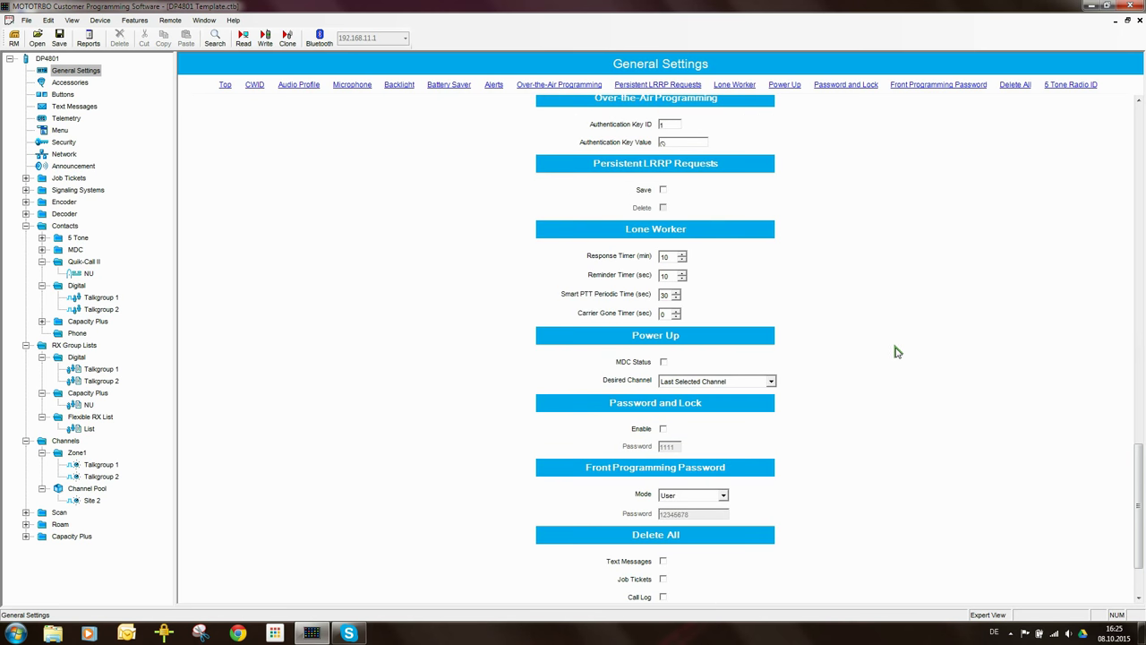
scroll(899, 352, "down", 1)
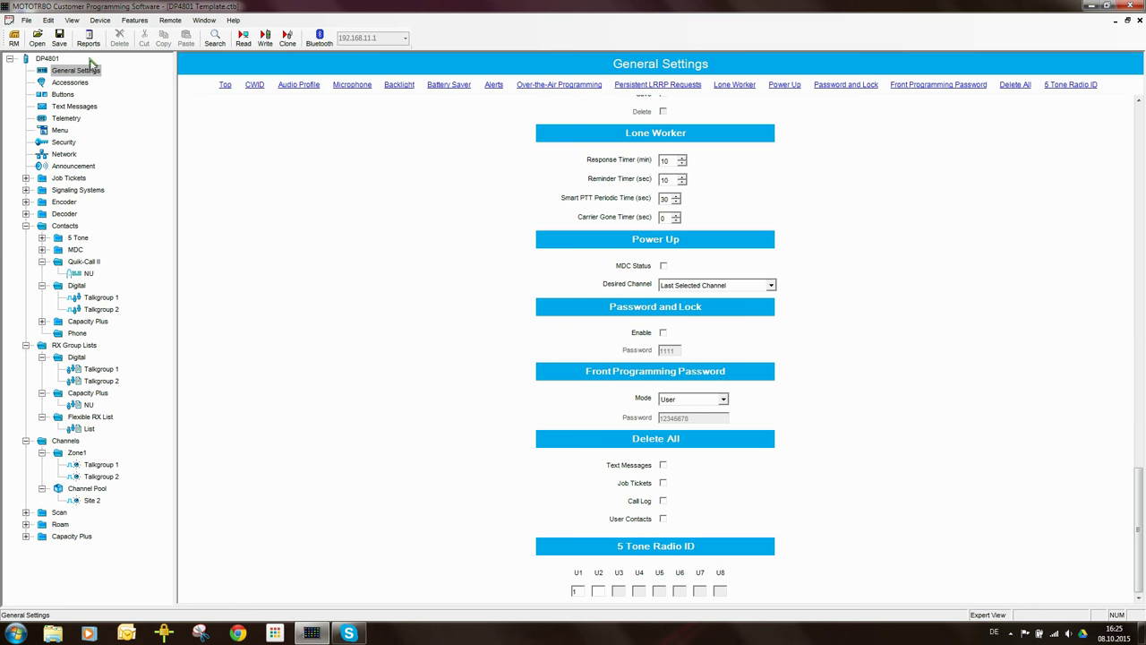
Show the Accessories page with its Bluetooth and GPIO Physical Pins options
left_click(79, 85)
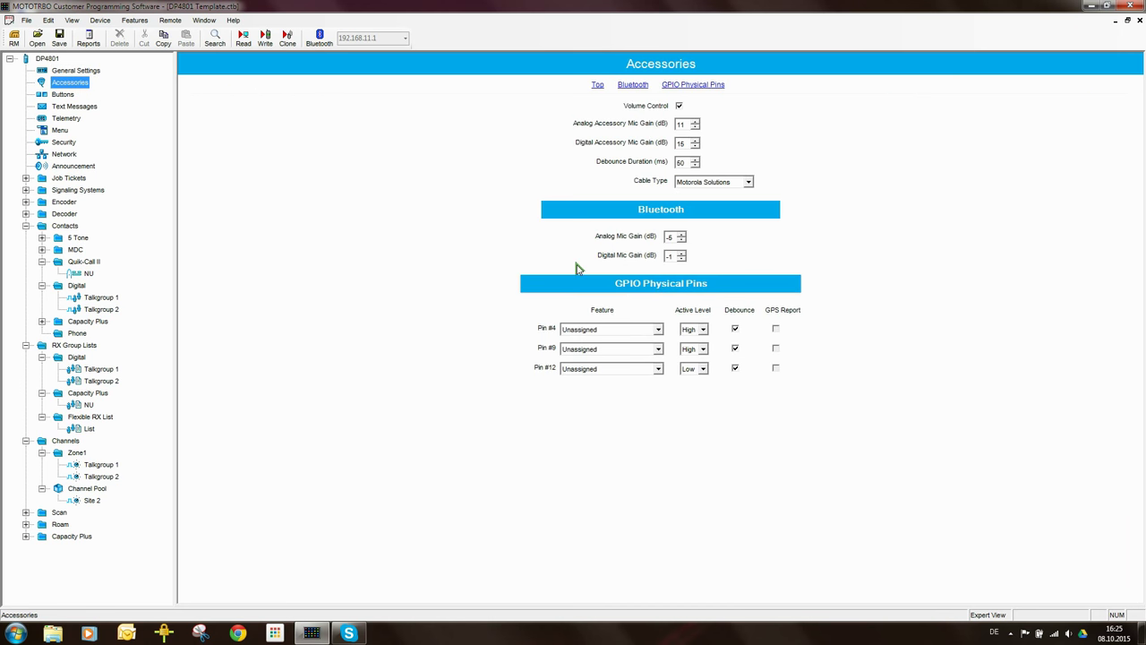
Open the Buttons settings and look over Side Button 2's short-press function list
left_click(61, 94)
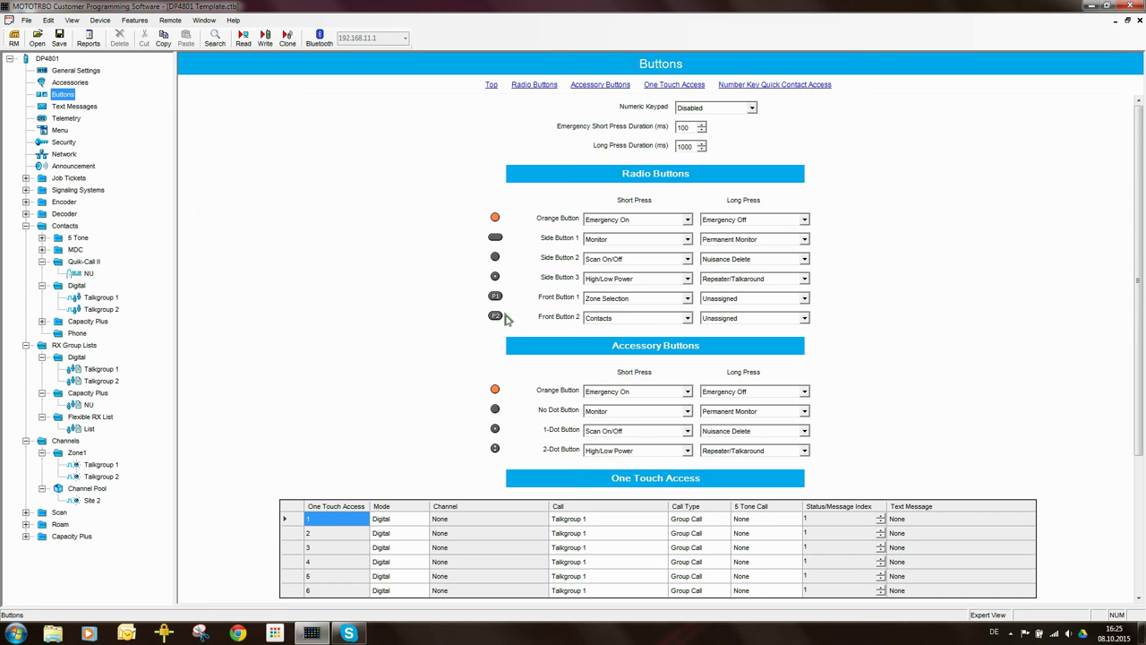
left_click(649, 262)
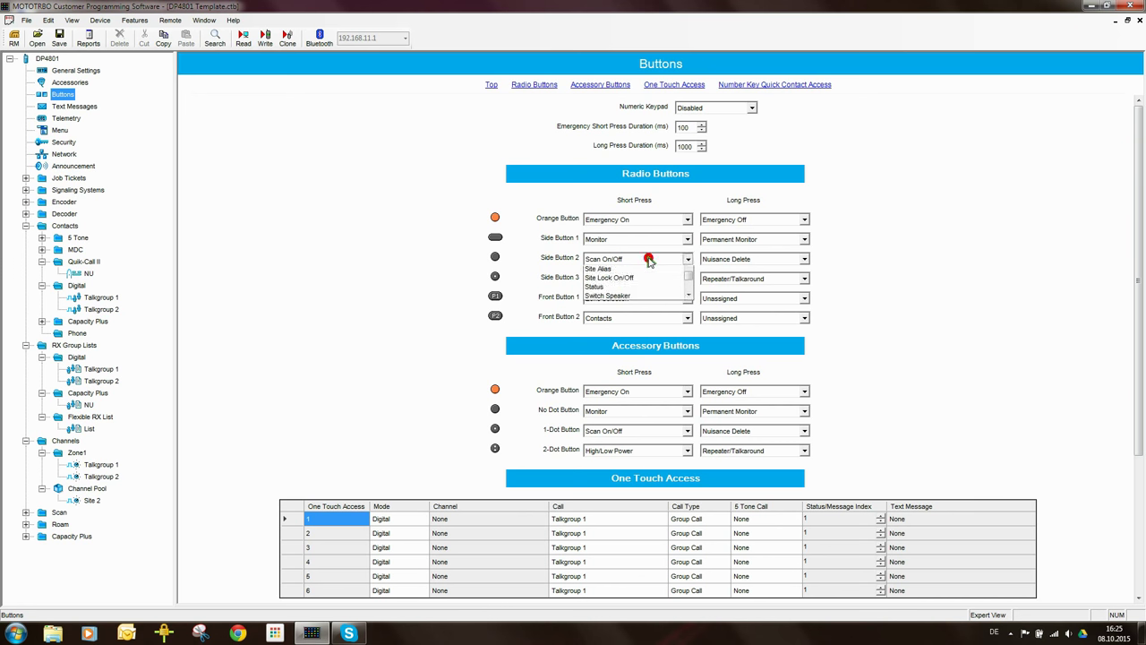
scroll(651, 260, "down", 2)
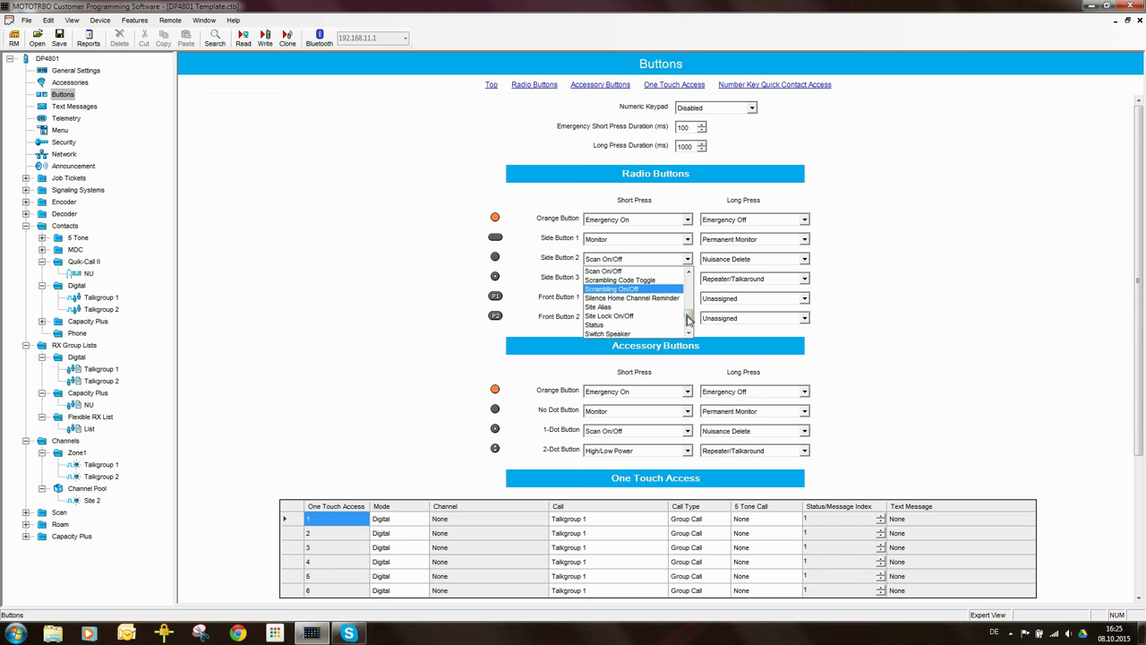
scroll(650, 259, "up", 2)
left_click(651, 262)
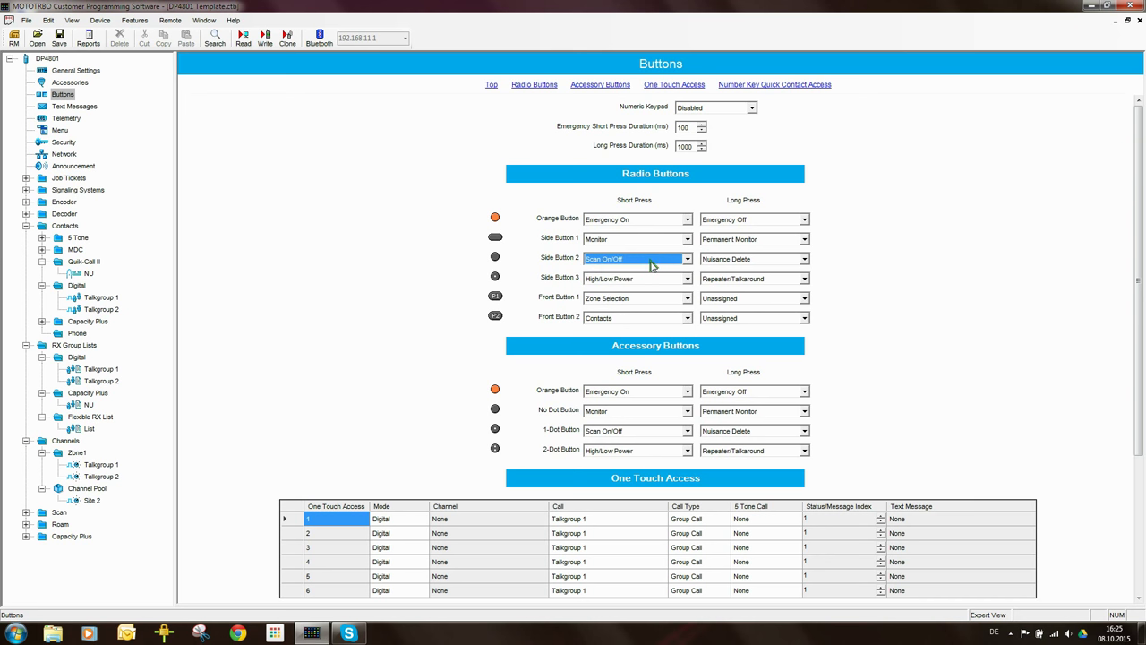
Recheck Side Button 2's short-press choices, then select the Orange Button's short-press setting
left_click(651, 262)
scroll(689, 296, "up", 3)
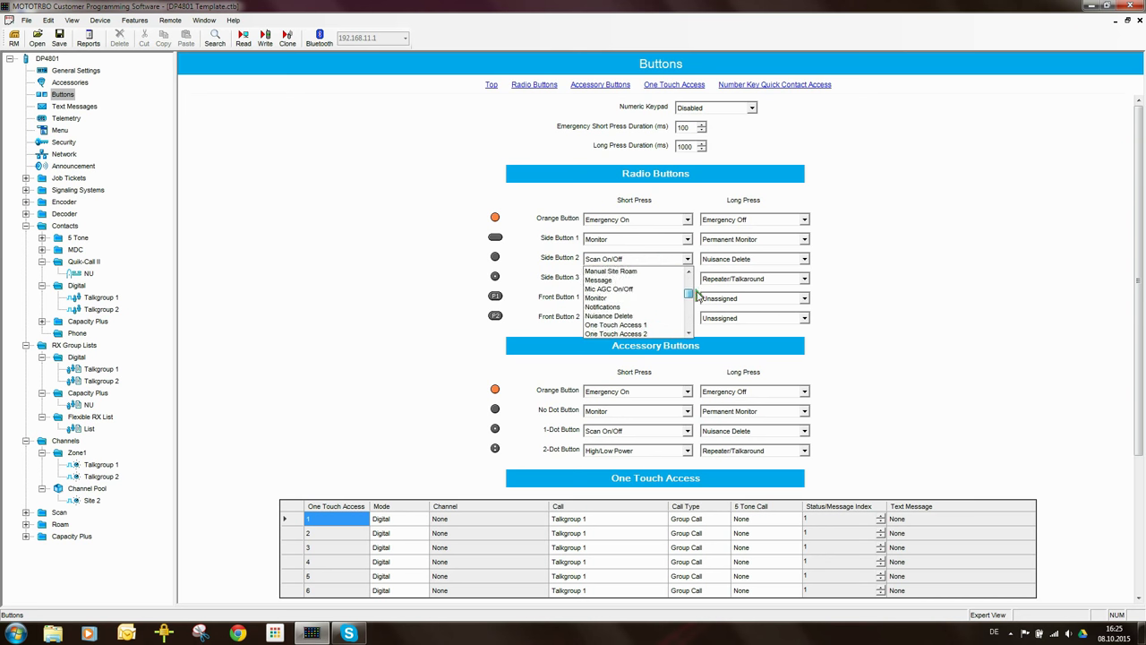
scroll(696, 295, "up", 2)
left_click(688, 260)
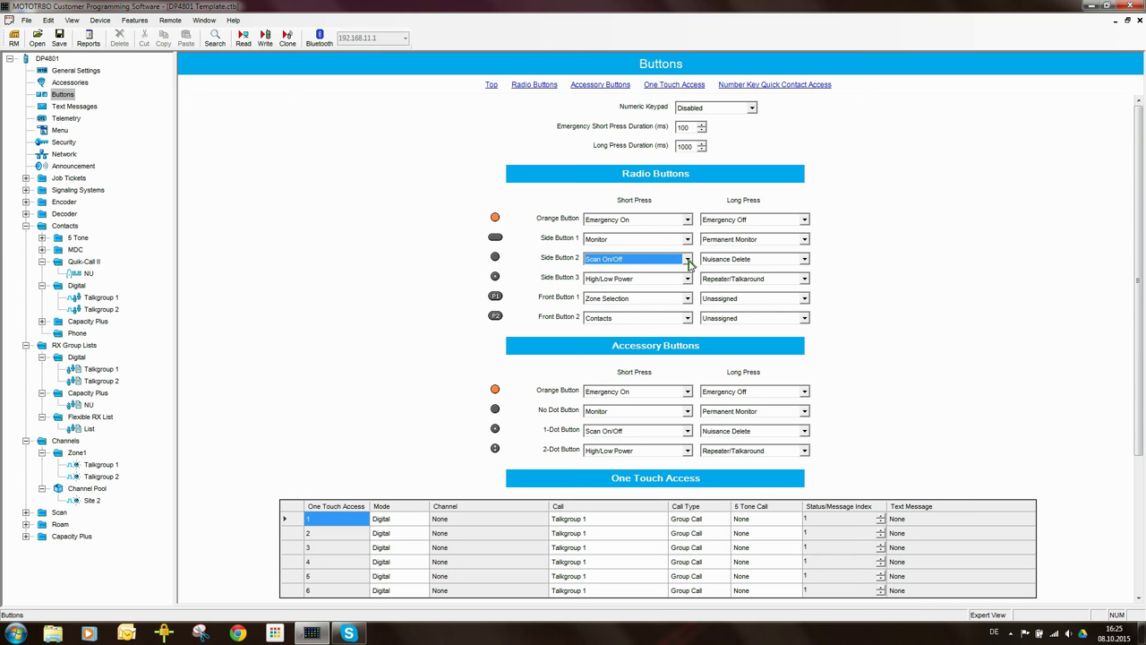
scroll(688, 262, "up", 3)
scroll(689, 262, "down", 1)
left_click(621, 222)
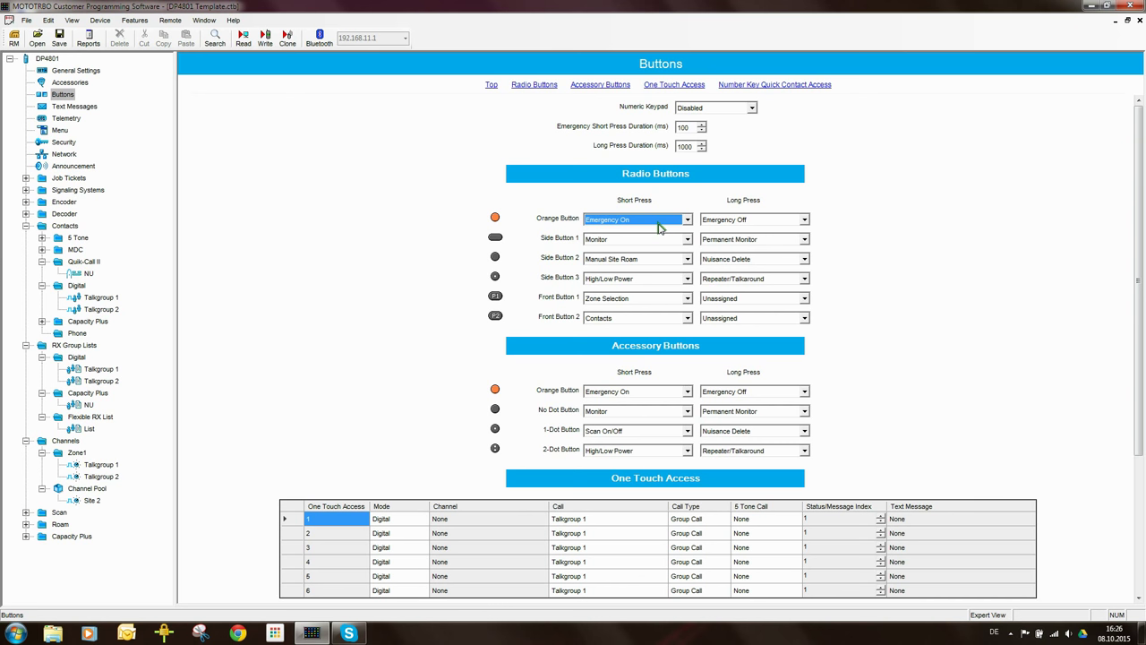
scroll(658, 227, "up", 2)
Set the Side Button 1–3 and Front Button 1–2 presses to Unassigned
key("Tab")
key("Tab")
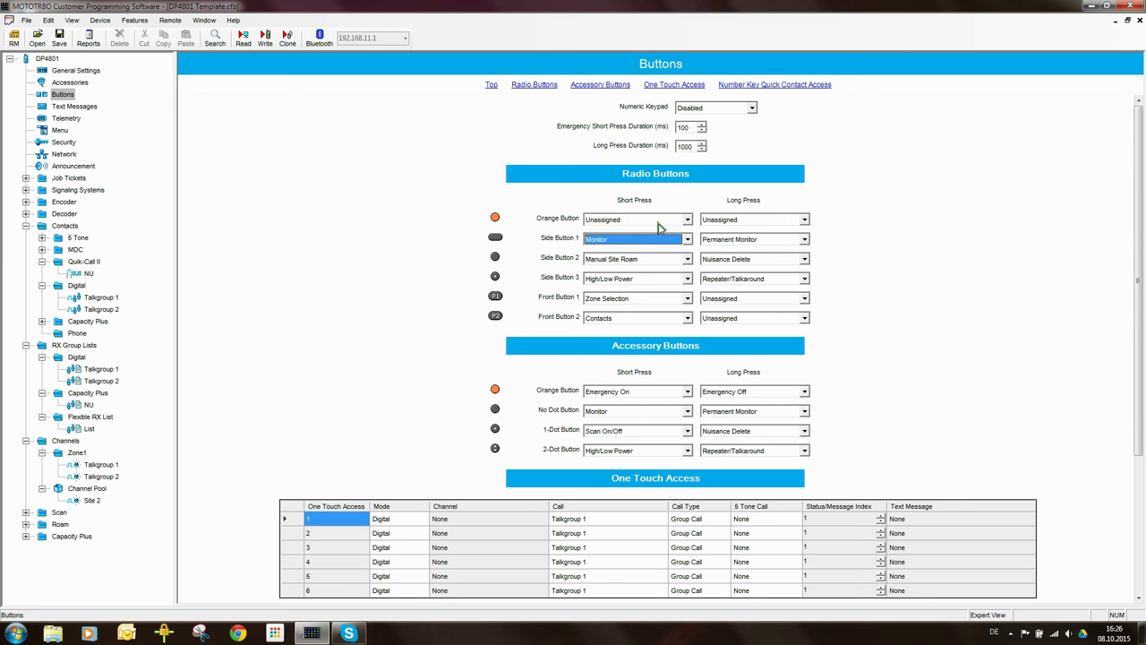
key("Tab")
key("u")
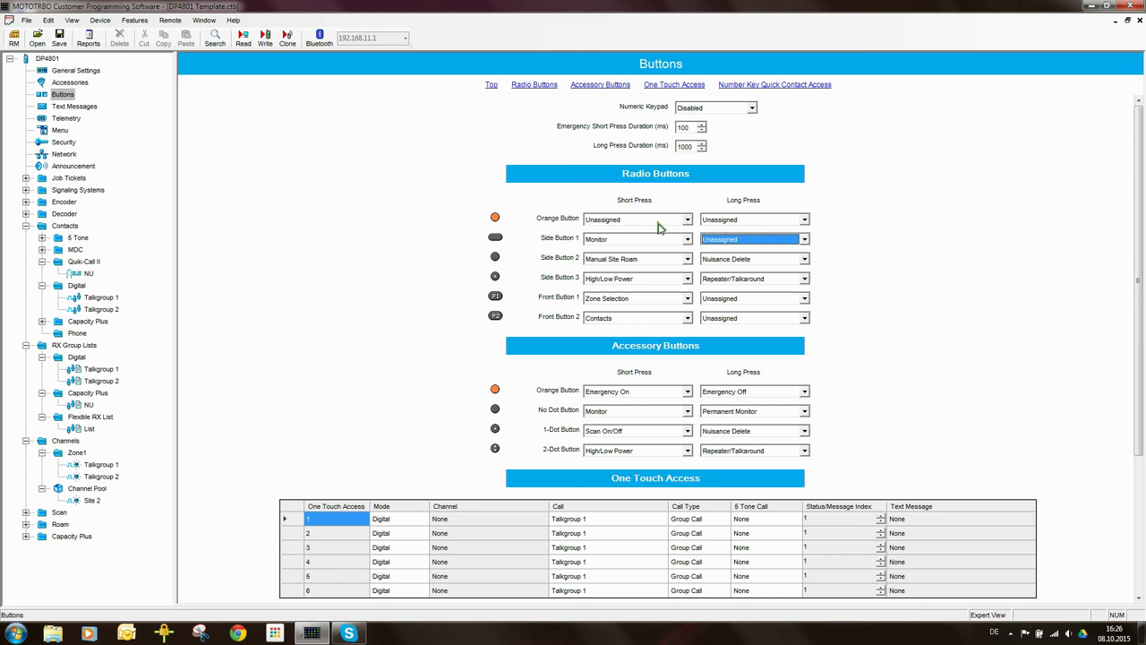
key("Tab")
key("u")
key("Tab")
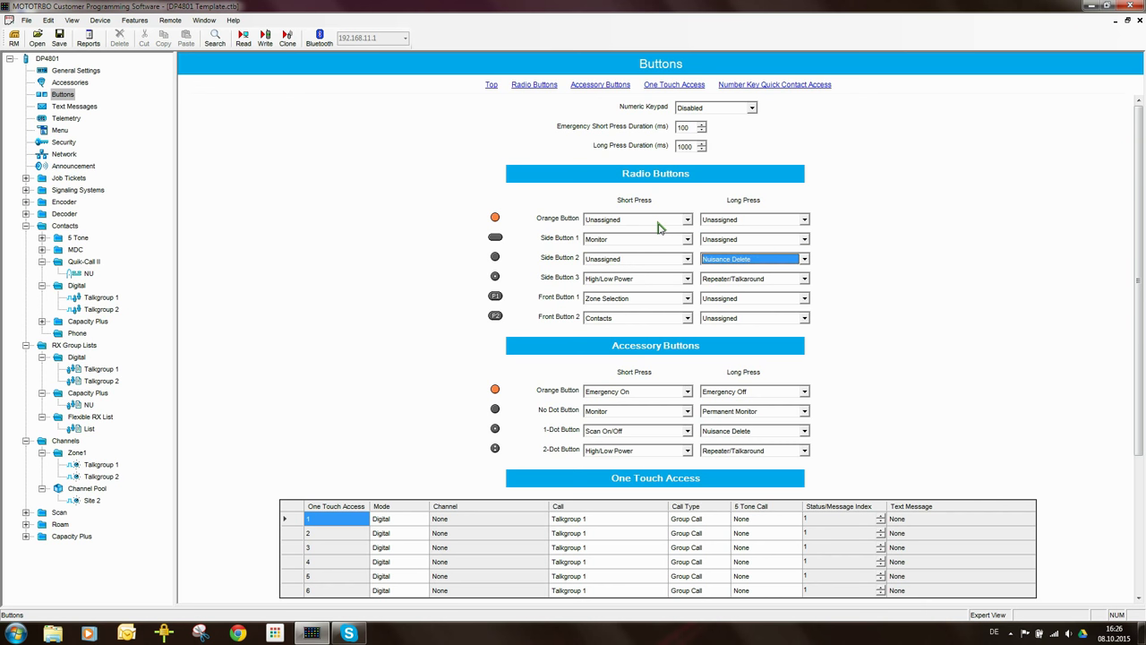
key("u")
key("Tab")
key("u")
key("Tab")
key("u")
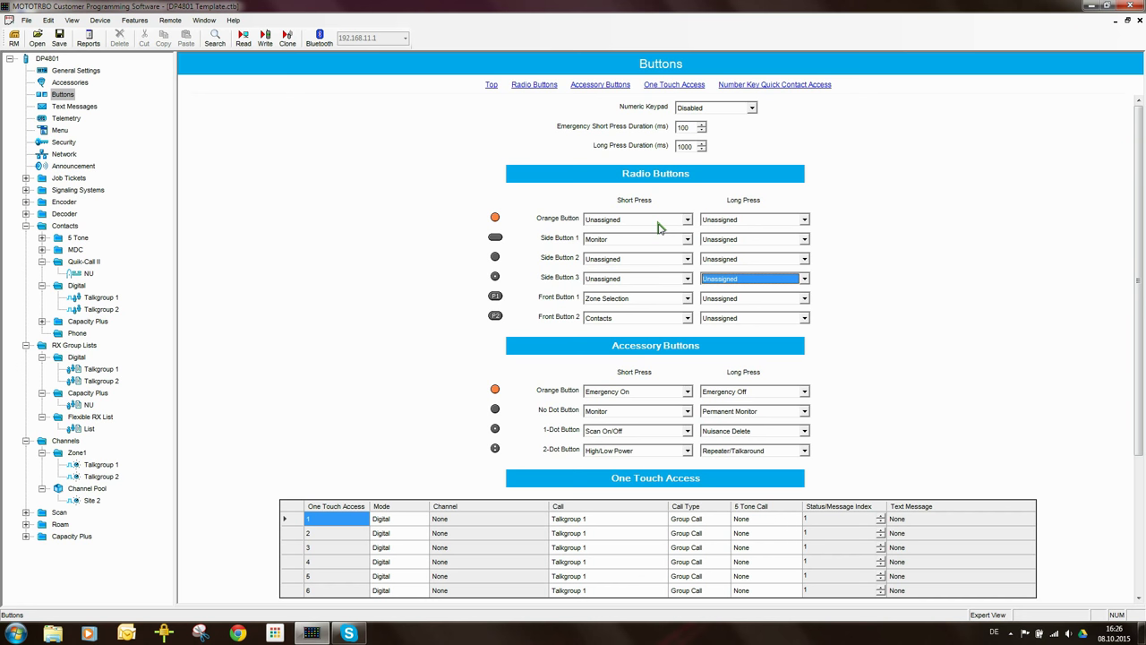
key("Tab")
key("u")
key("Tab")
key("Tab")
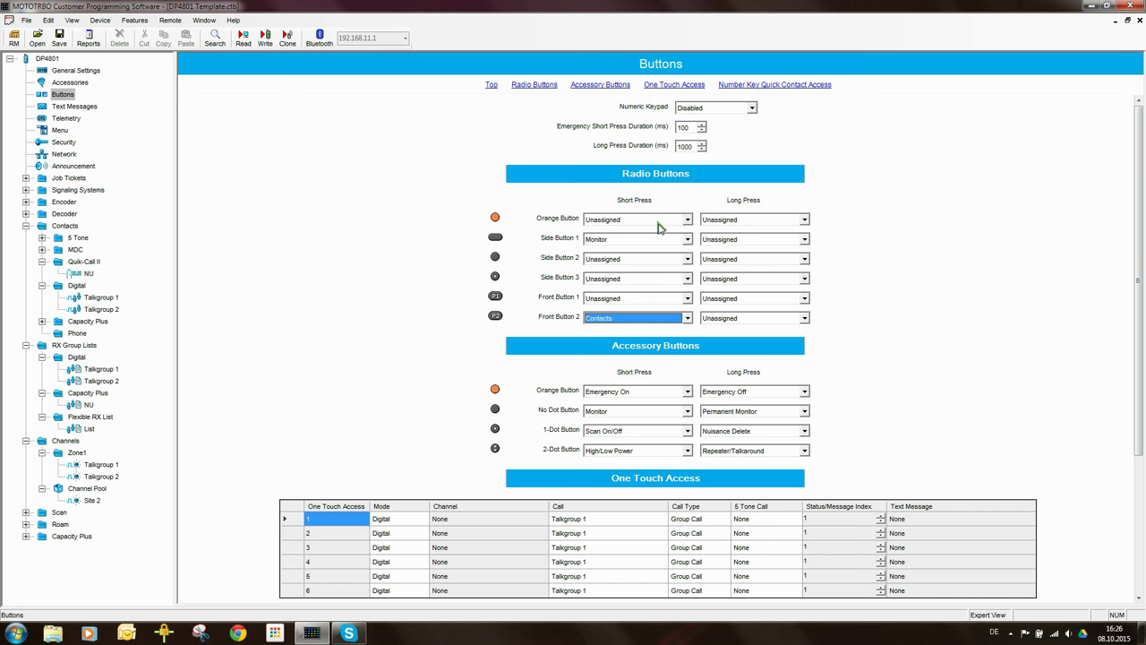
key("u")
Set Side Button 2's short press to Manual Site Roam and Side Button 3's to Radio Name
left_click(660, 262)
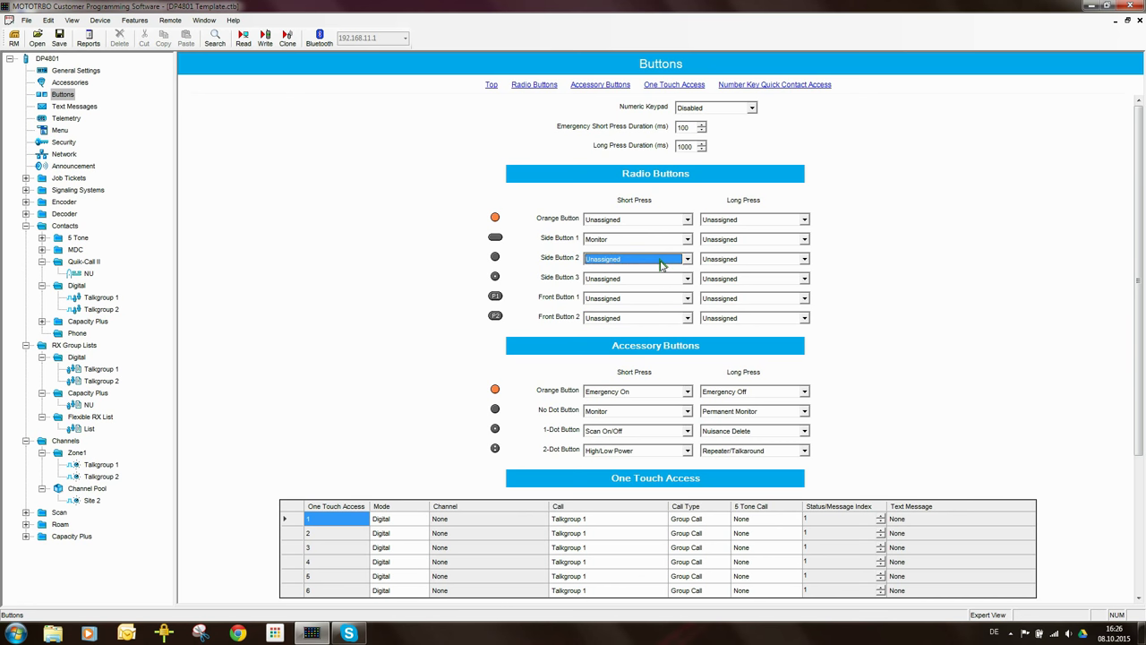
key("m")
key("m")
left_click(639, 279)
left_click(639, 279)
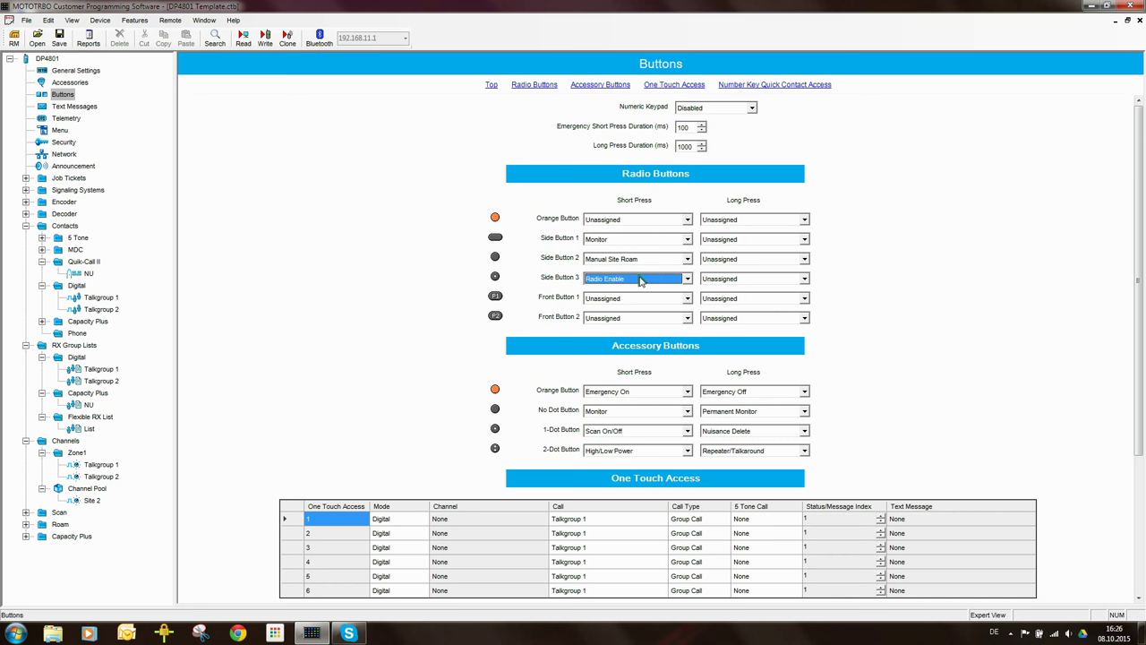
key("r")
key("r")
key("r")
key("r")
Recheck that the Radio Name on General Settings reads 'Radio 101', then return to Buttons
left_click(93, 72)
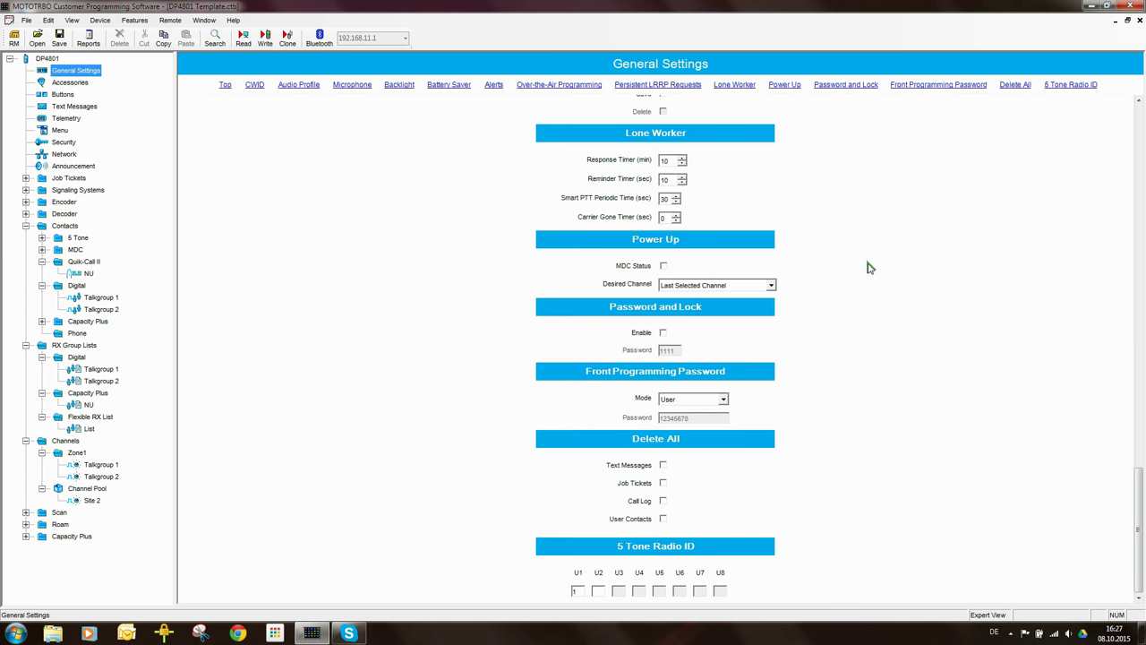
scroll(864, 259, "up", 4)
scroll(864, 259, "up", 15)
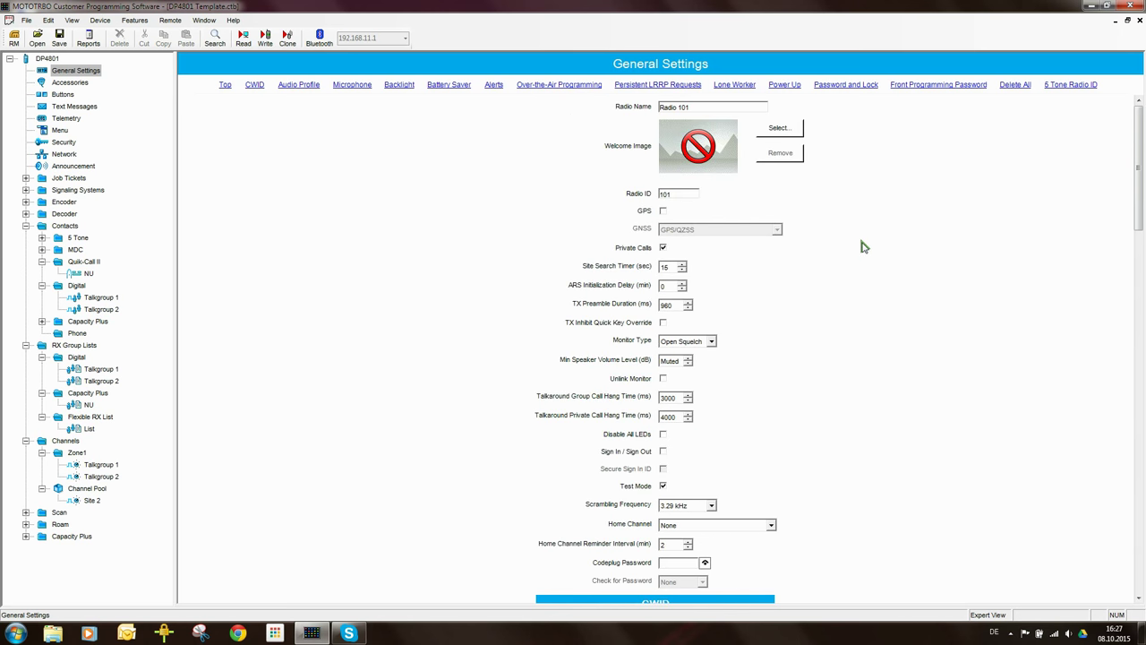
left_click(698, 109)
left_click(61, 95)
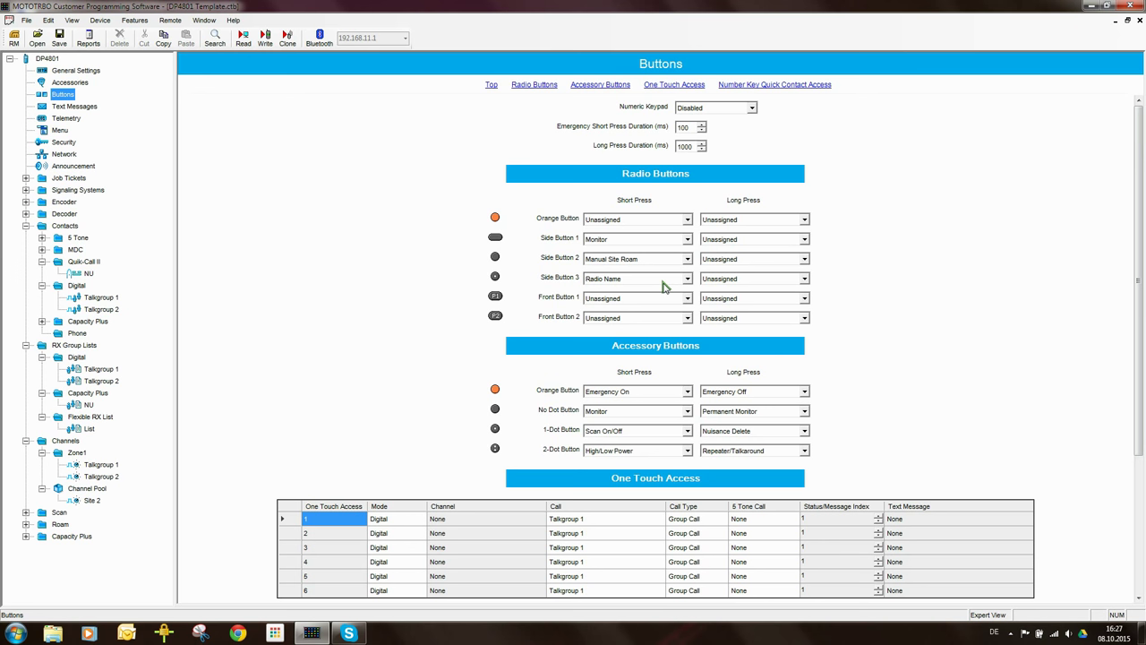
Set the Orange, No Dot, 1-Dot and 2-Dot accessory button presses to Unassigned
left_click(633, 397)
left_click(633, 397)
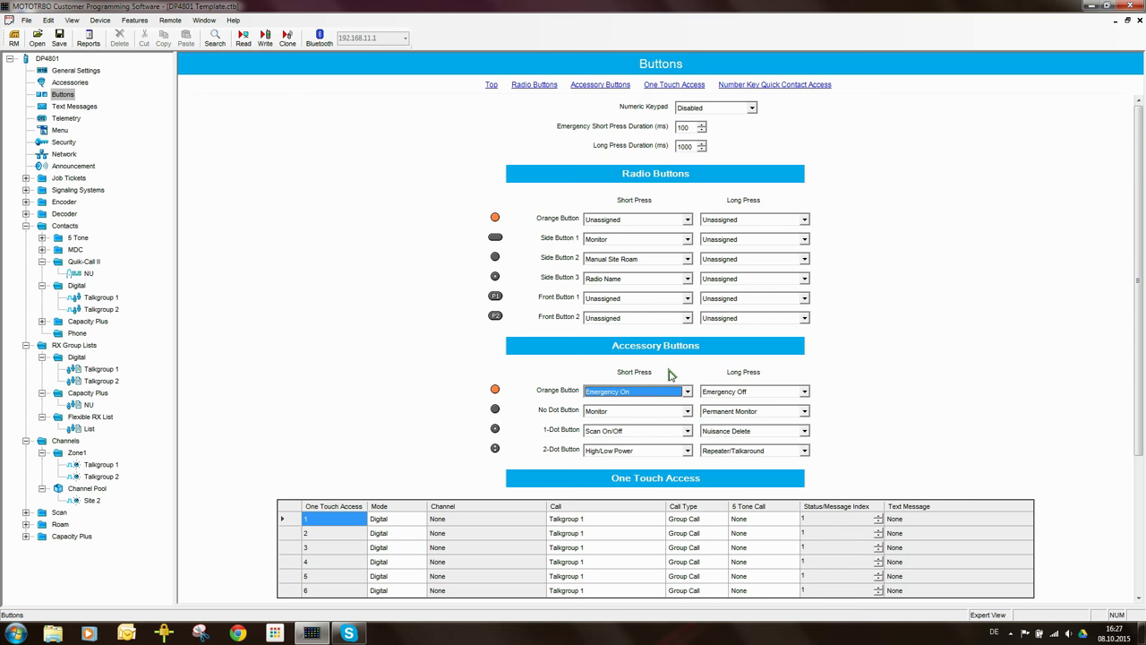
key("u")
key("Tab")
key("Tab")
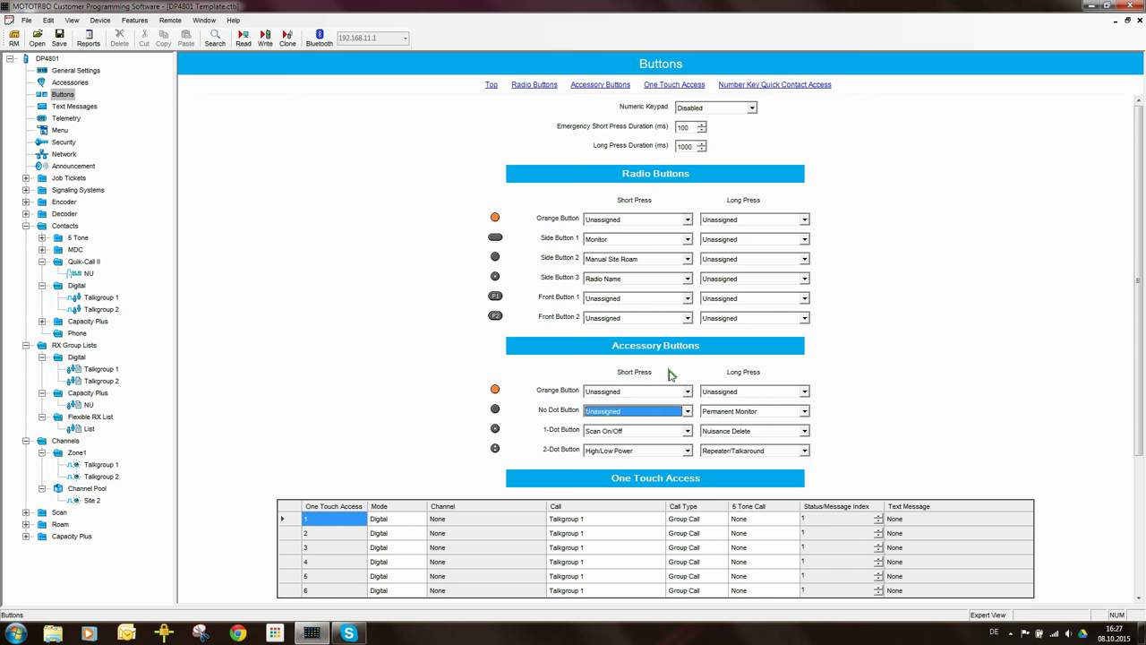
key("u")
key("Tab")
key("u")
key("Tab")
key("u")
key("Tab")
key("u")
key("Tab")
key("u")
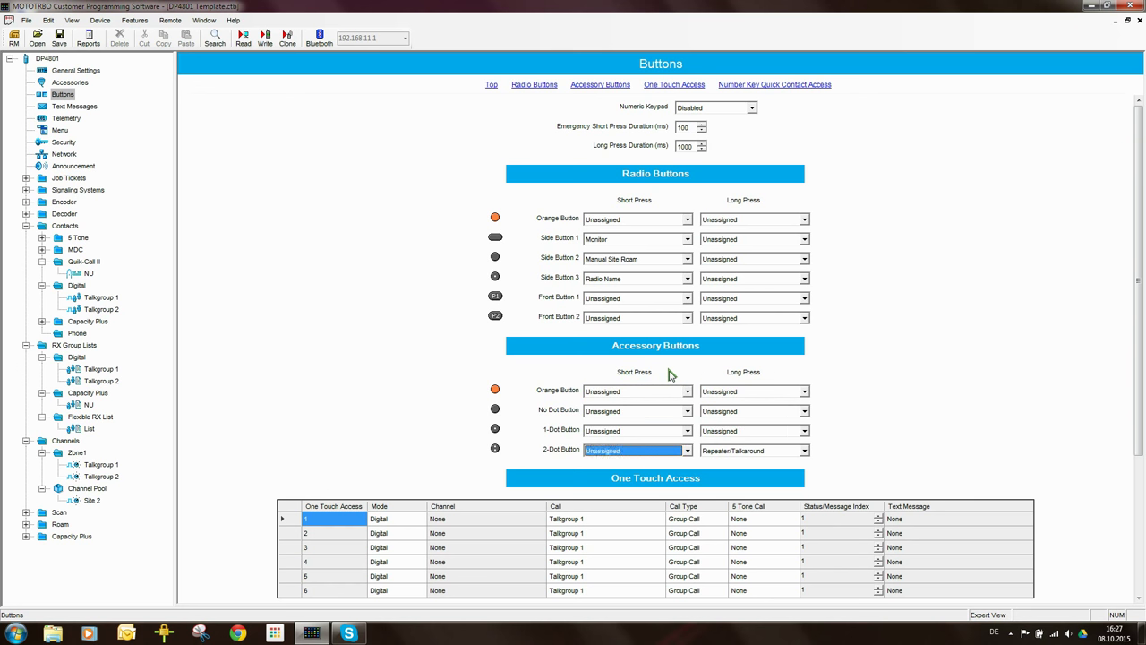
key("Tab")
key("u")
key("Tab")
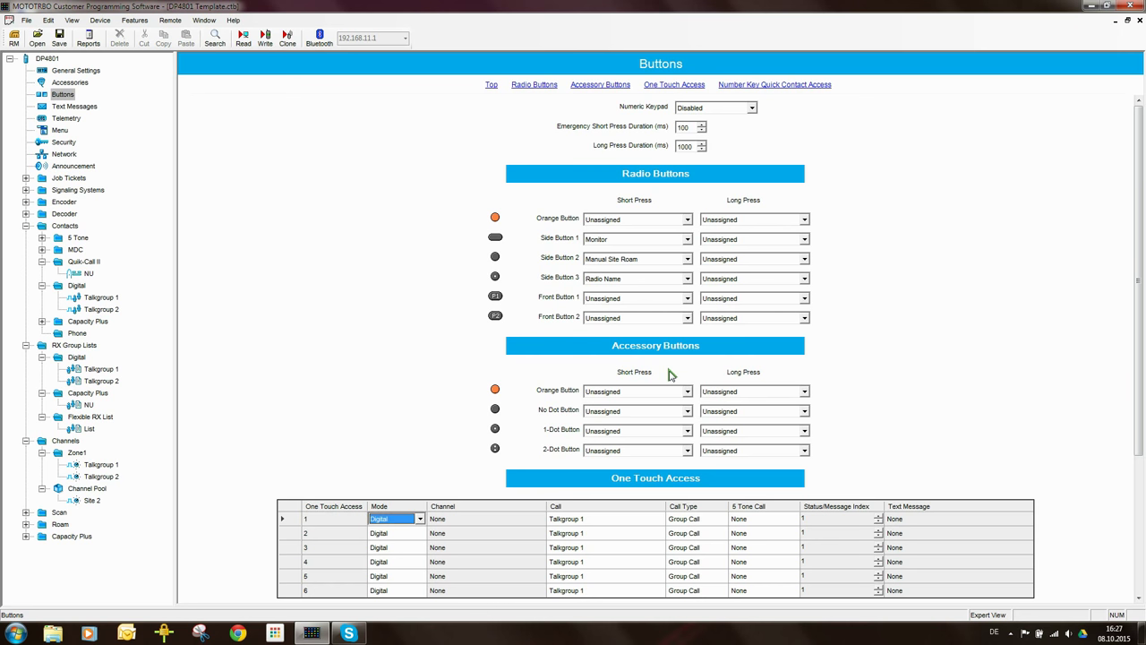
Scroll down to review the One Touch Access and Number Key tables
left_click(913, 344)
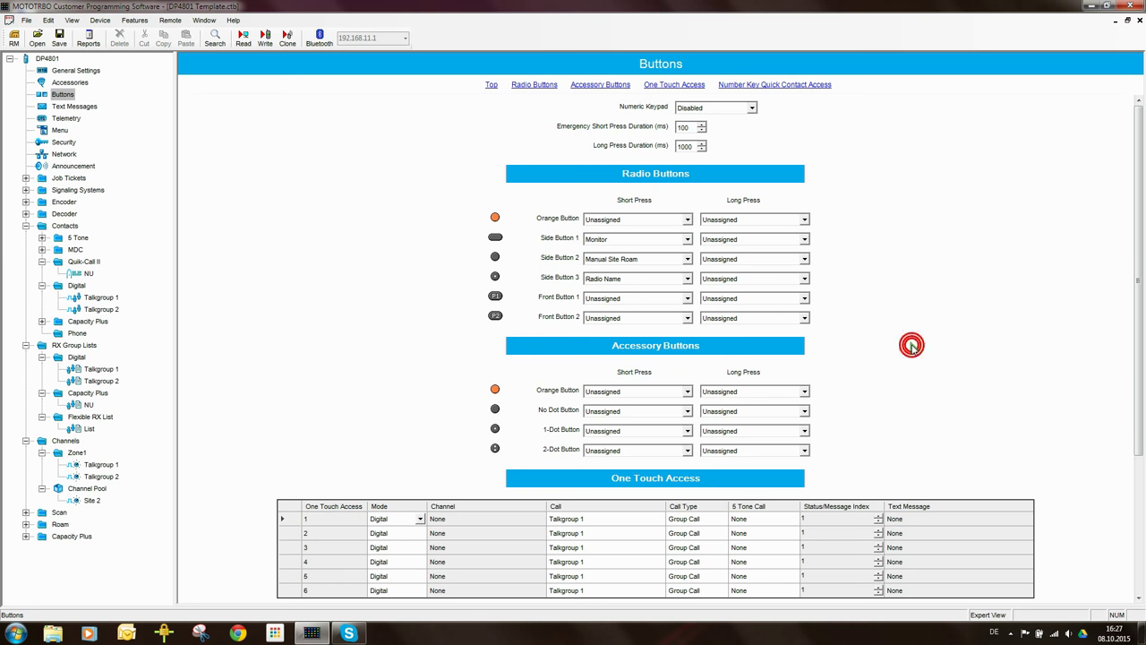
scroll(972, 398, "down", 3)
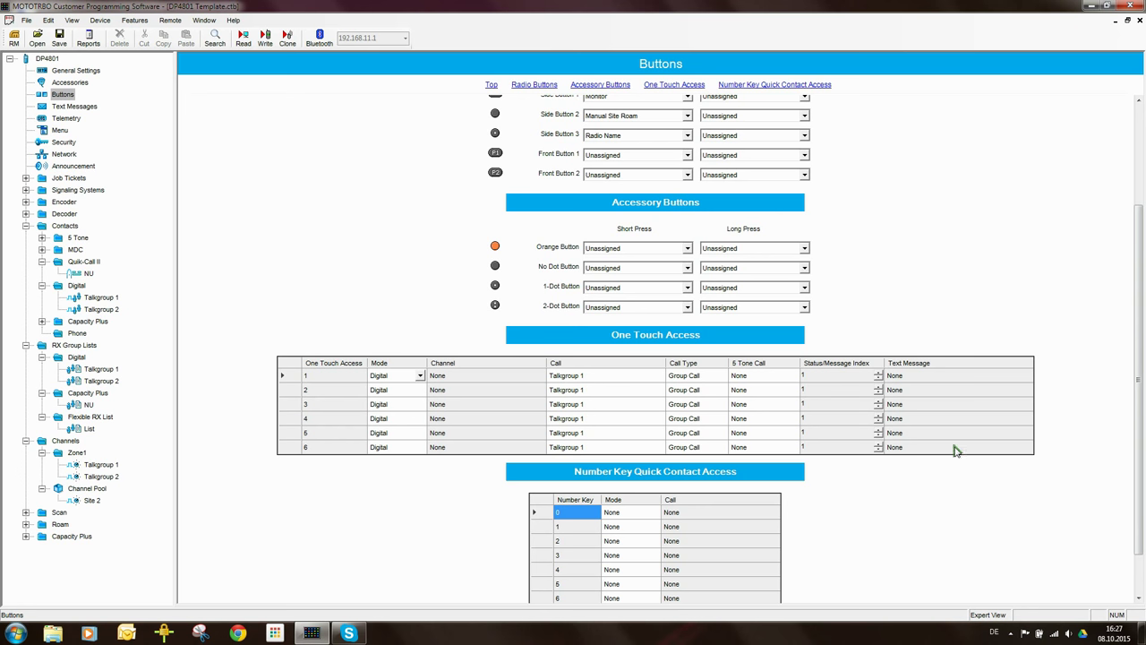
scroll(908, 555, "down", 1)
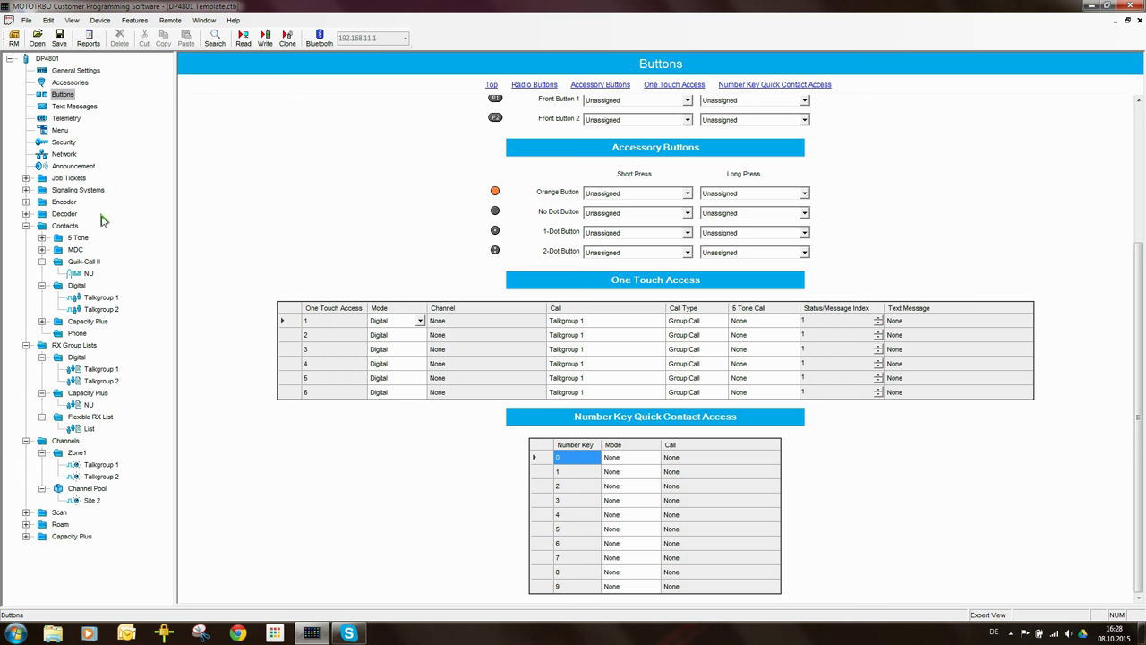
Review the empty Text Messages list, then show the Telemetry table
left_click(76, 105)
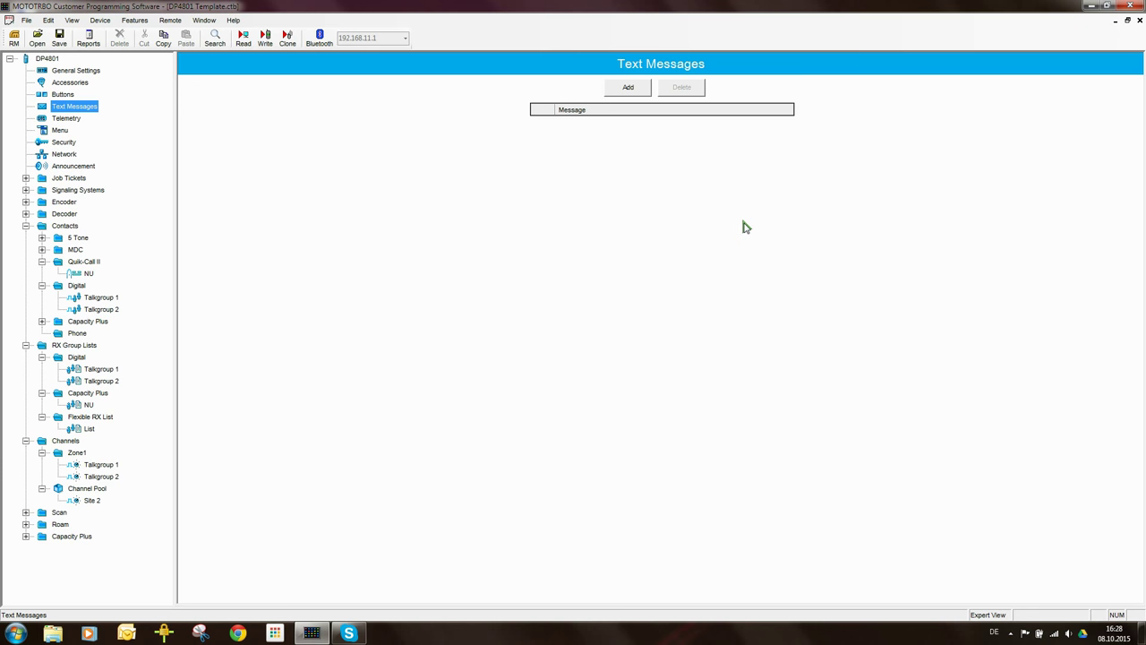
left_click(65, 118)
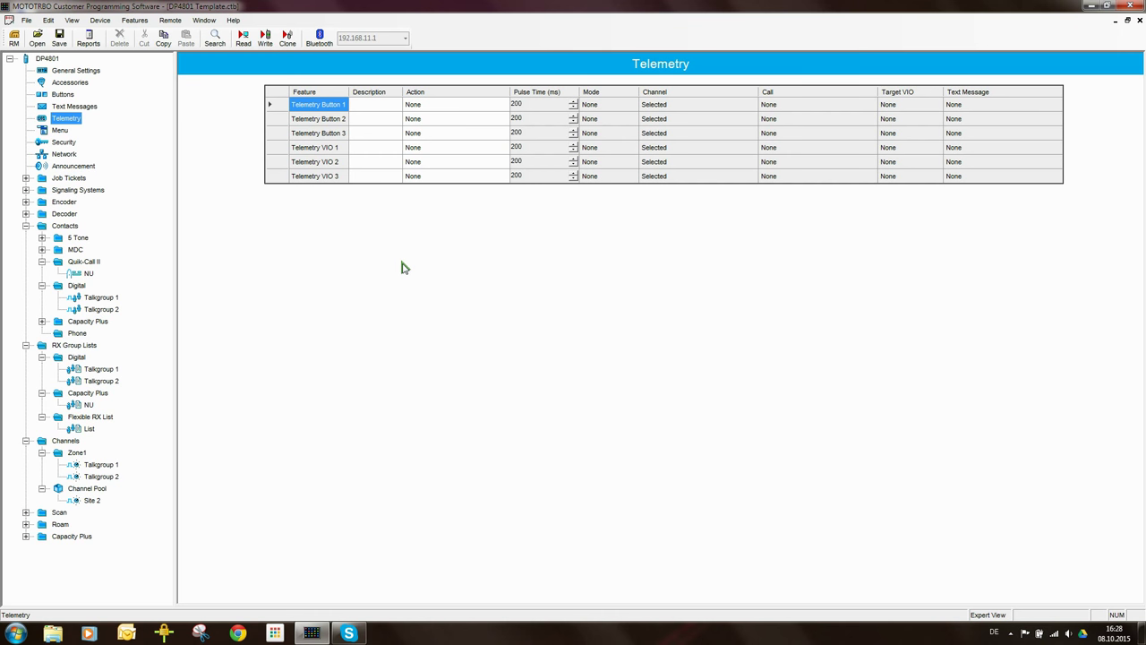
Scroll through the Menu settings to the Utilities checkboxes, then move on to Security
left_click(61, 131)
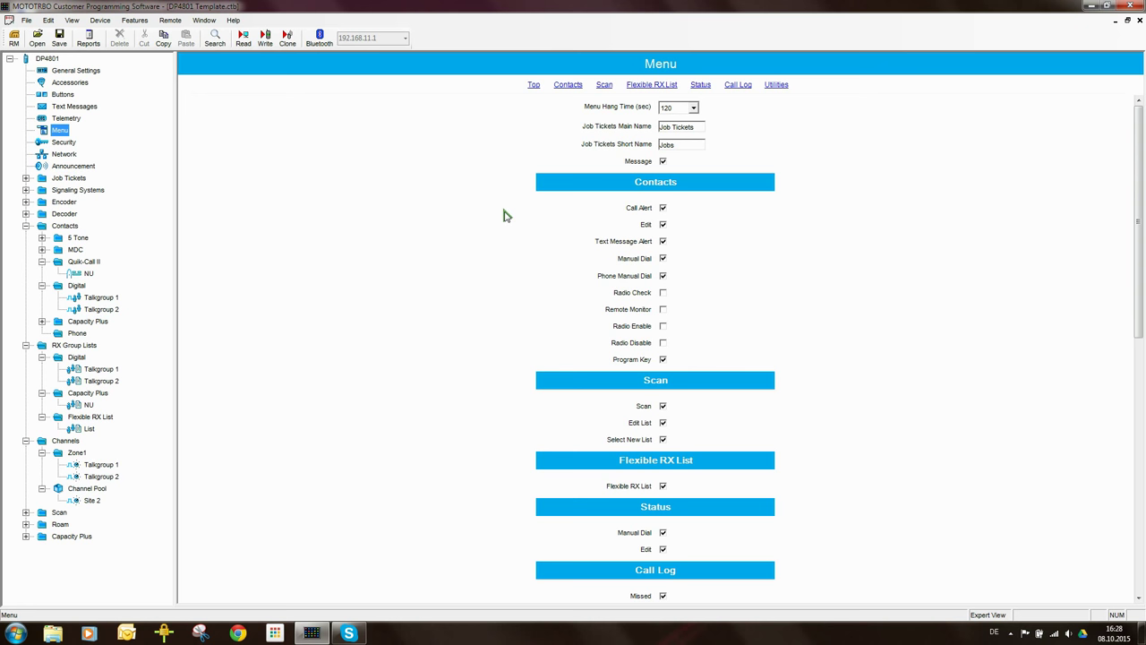
left_click(860, 263)
scroll(955, 358, "down", 5)
scroll(968, 357, "down", 1)
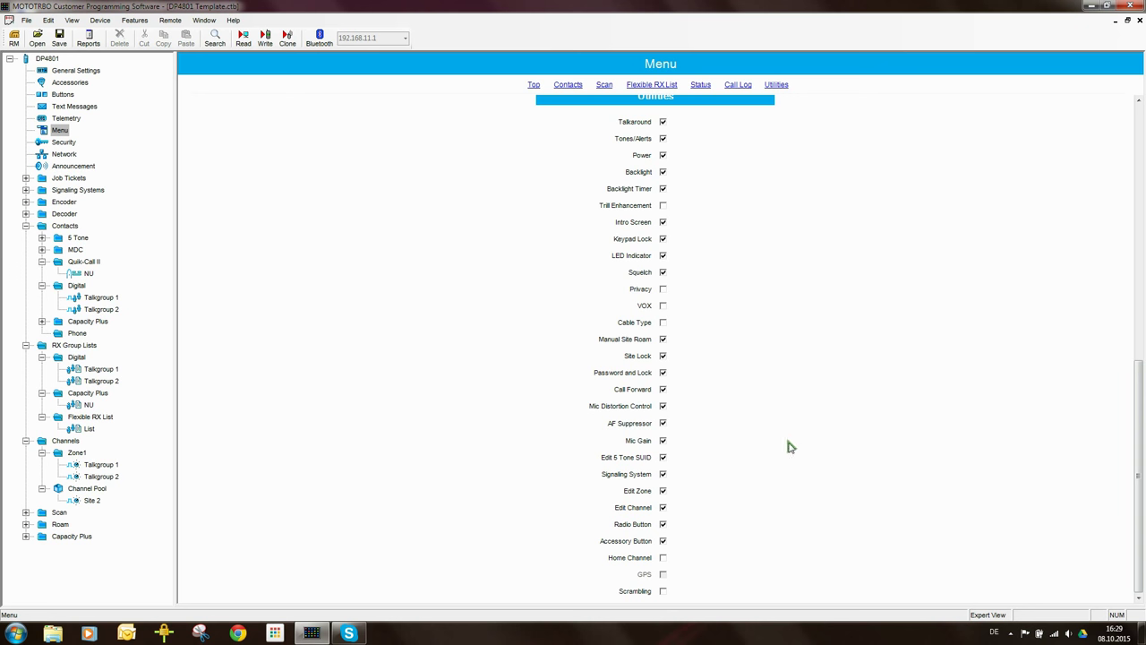
left_click(62, 143)
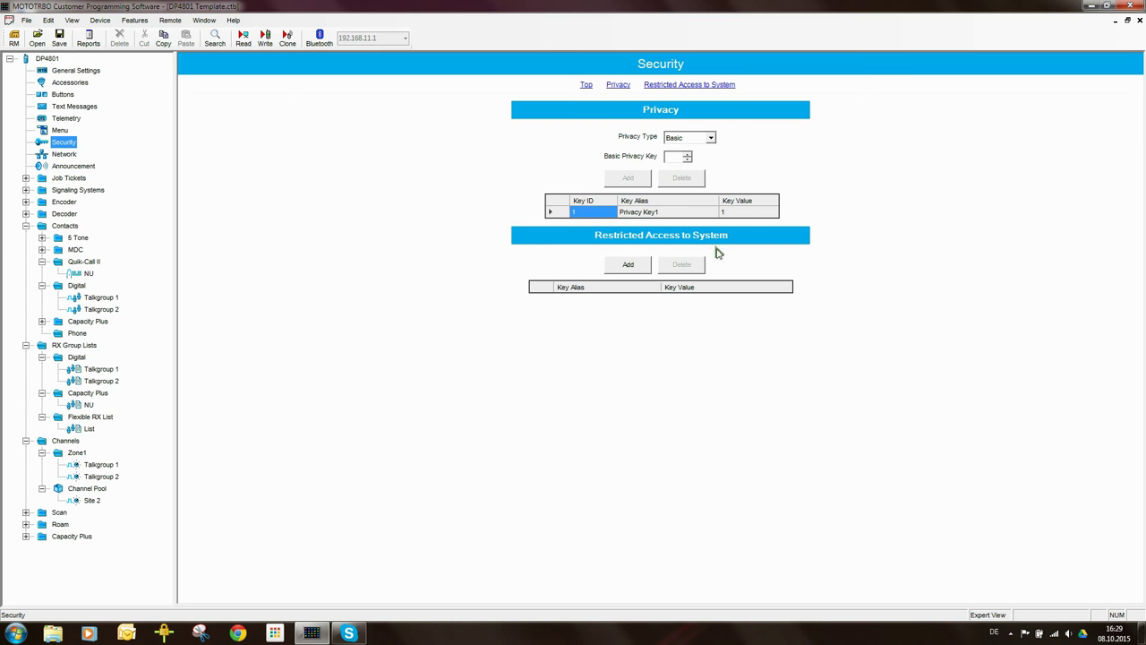
Set the Security page's Privacy Type to None
left_click(711, 137)
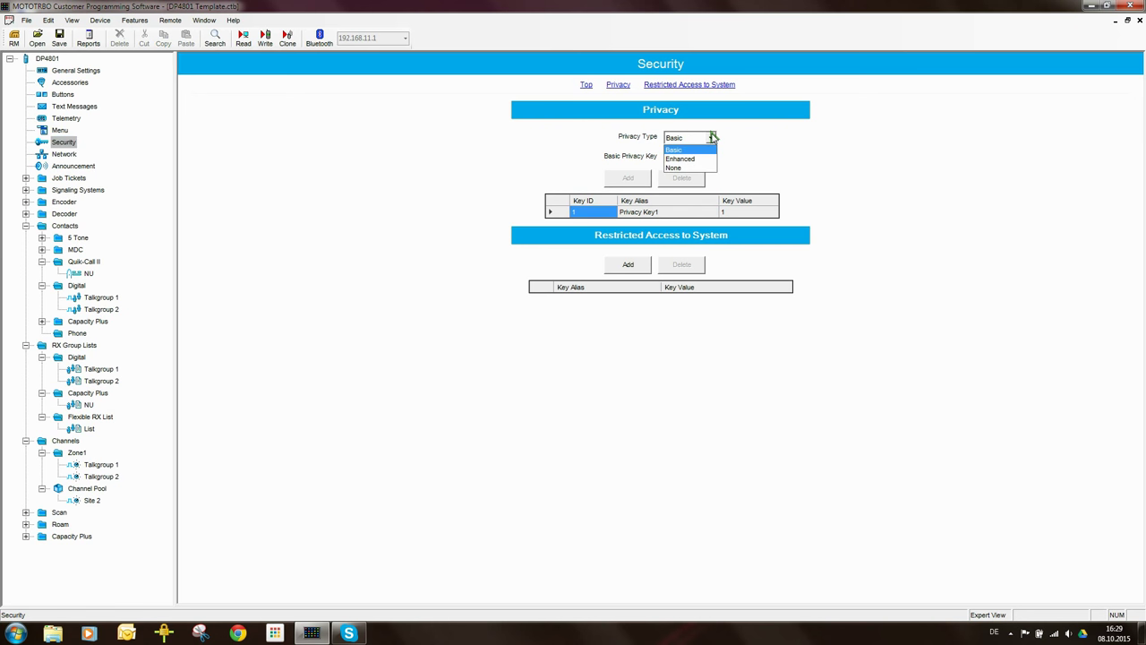
left_click(675, 168)
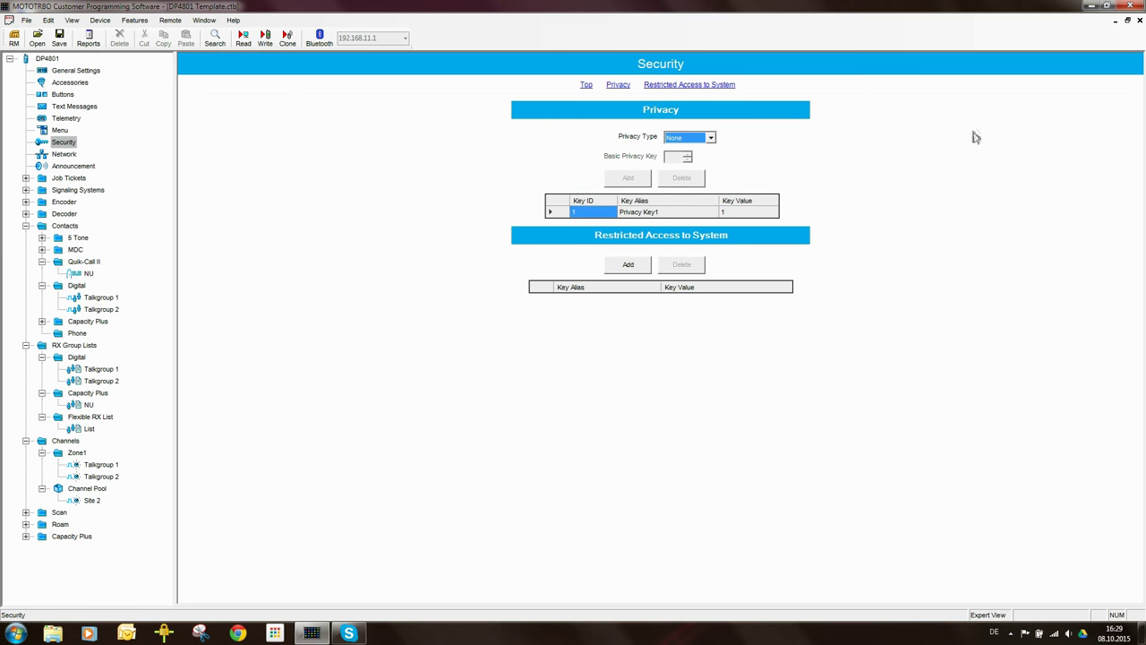
left_click(65, 157)
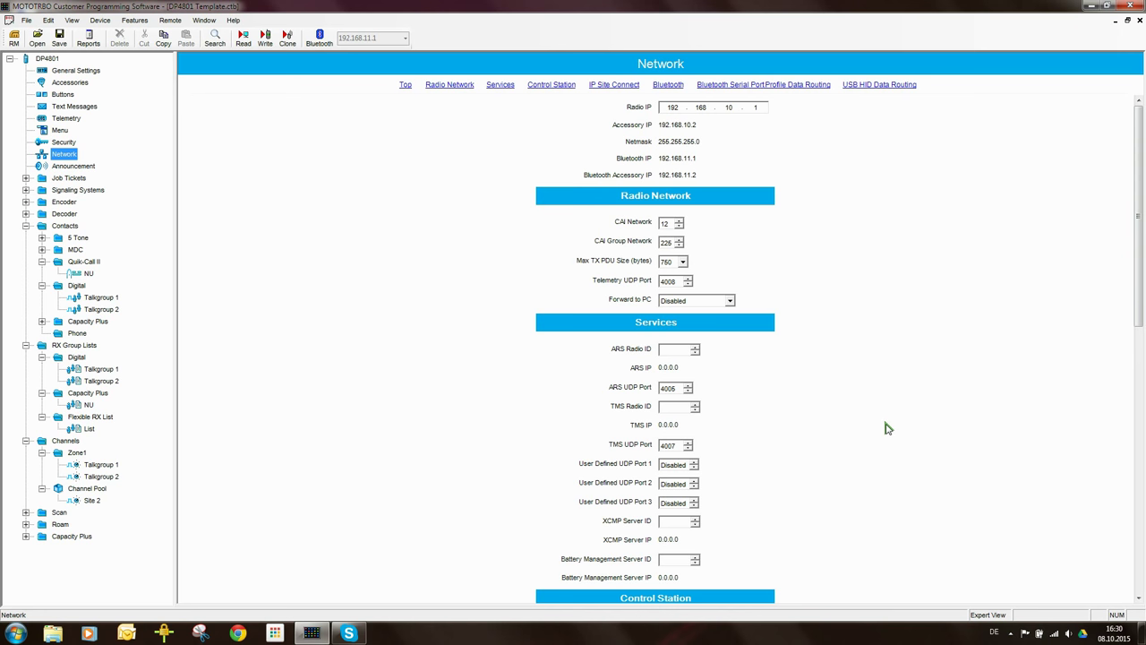
Scroll through the Network settings, then show the Announcement page
scroll(899, 423, "down", 10)
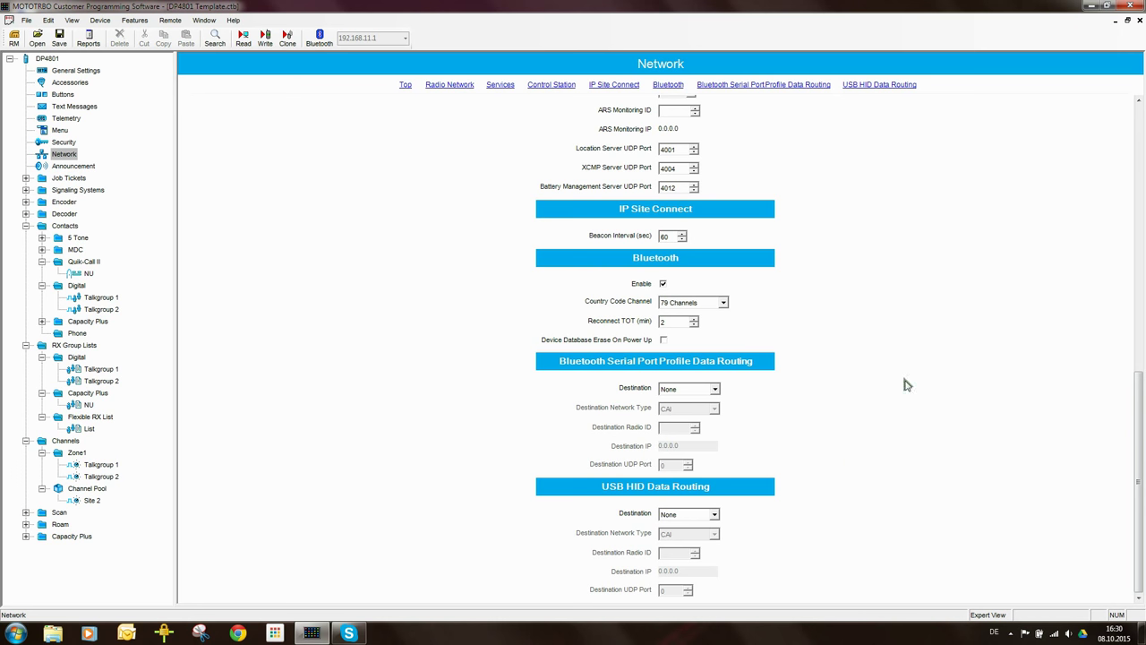
left_click(93, 165)
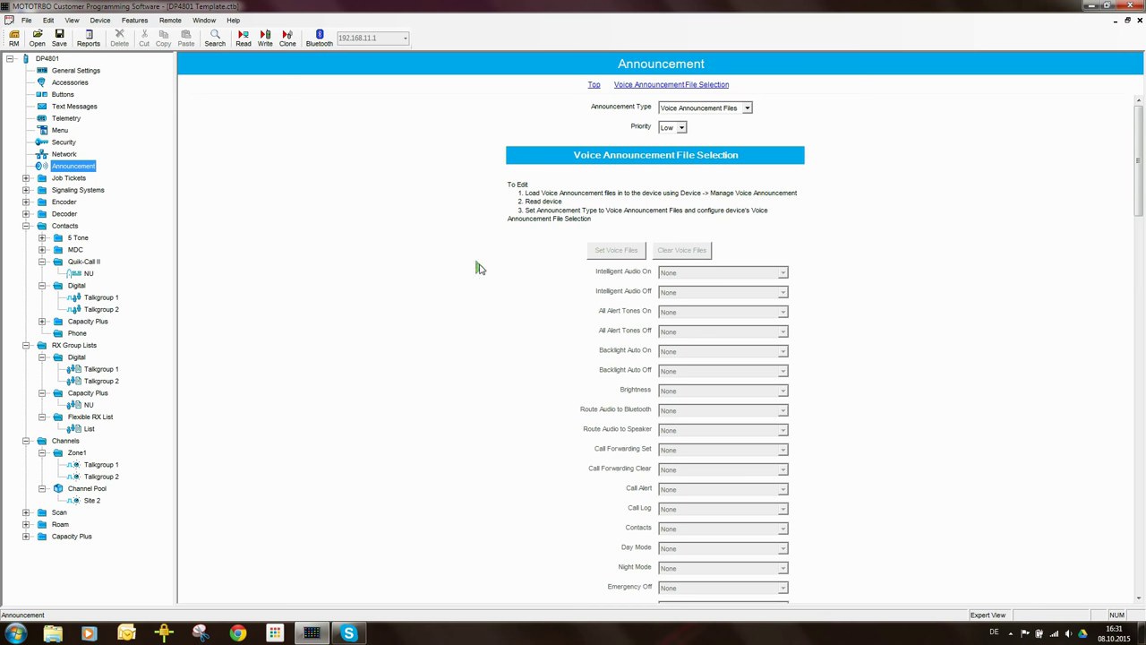
Browse all Announcement options, then open Job Tickets with its Start and Complete entries
left_click(976, 381)
scroll(977, 387, "down", 3)
scroll(975, 389, "down", 10)
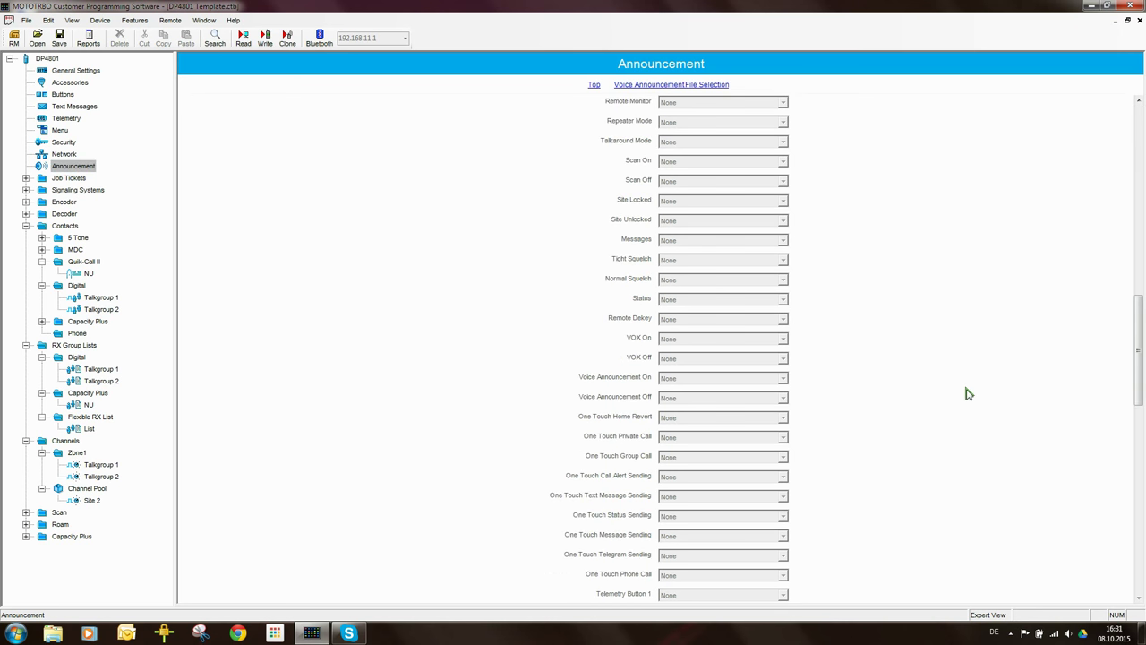
scroll(954, 412, "down", 3)
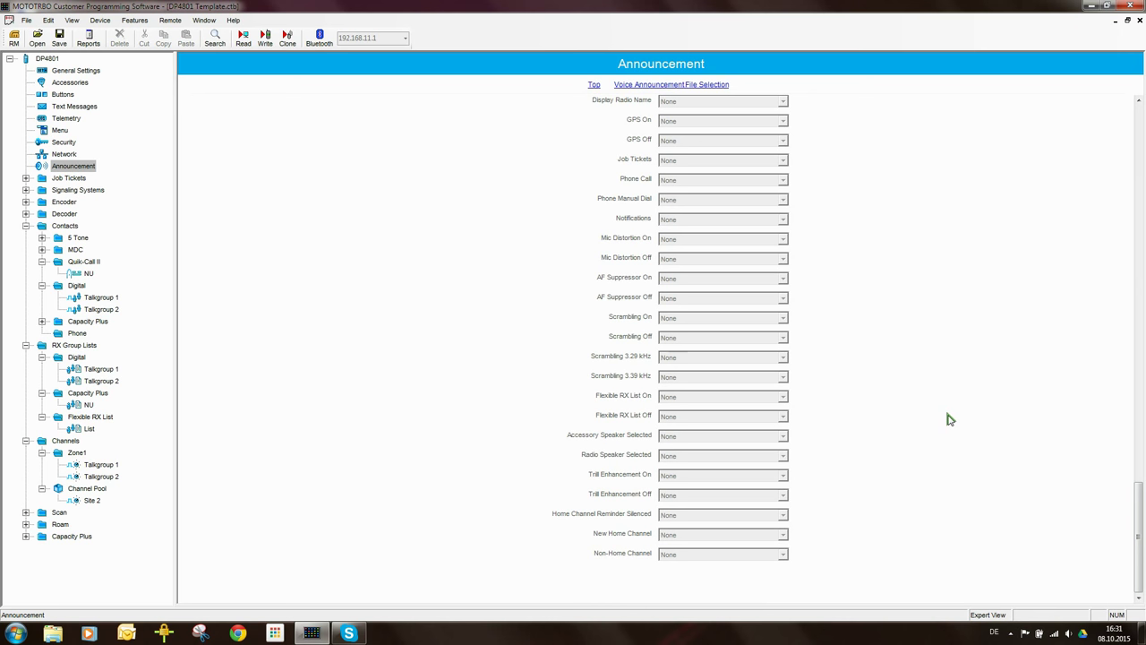
scroll(976, 417, "up", 15)
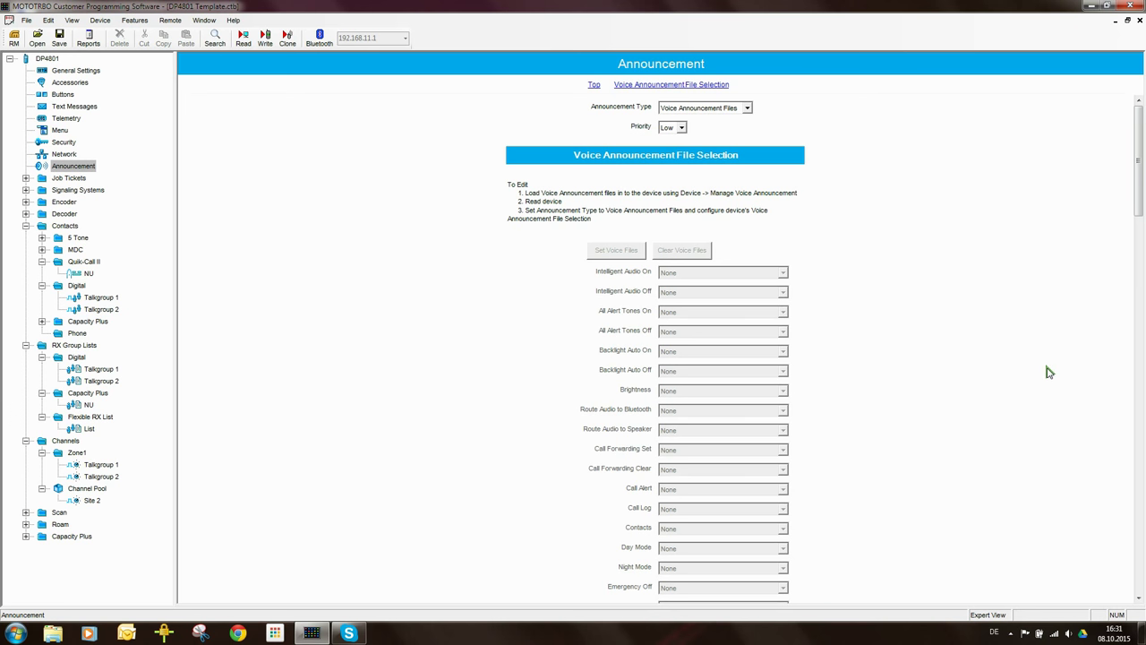
left_click(27, 179)
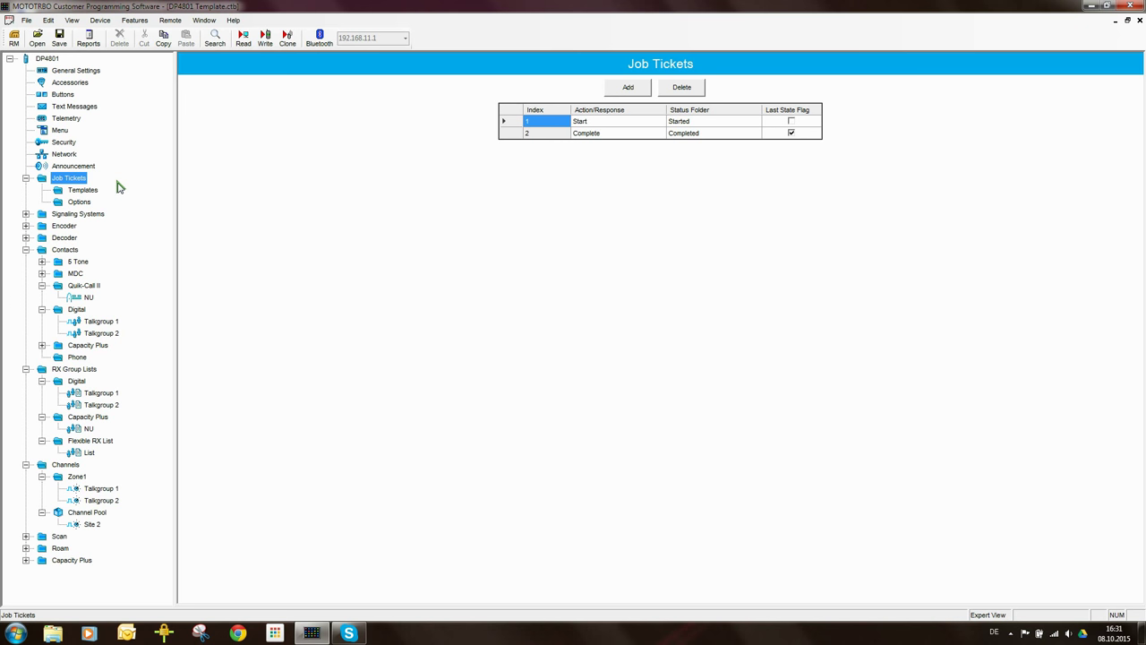
Collapse Job Tickets and open Signaling Systems, showing Sel Call Hang Time 4000 ms
left_click(25, 177)
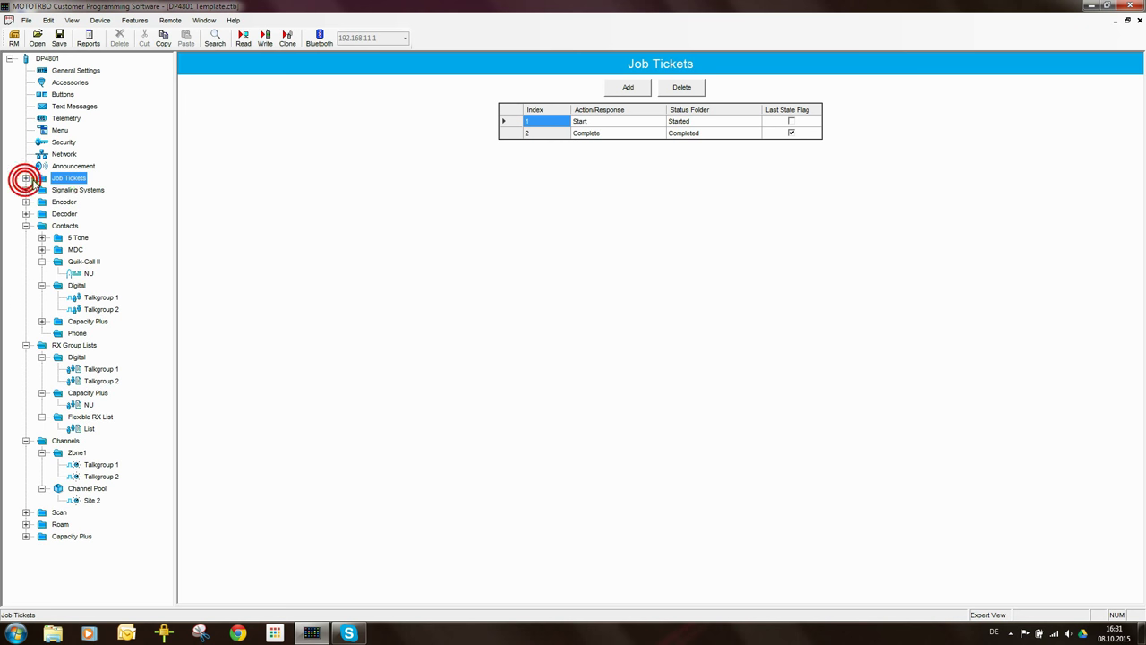
left_click(25, 190)
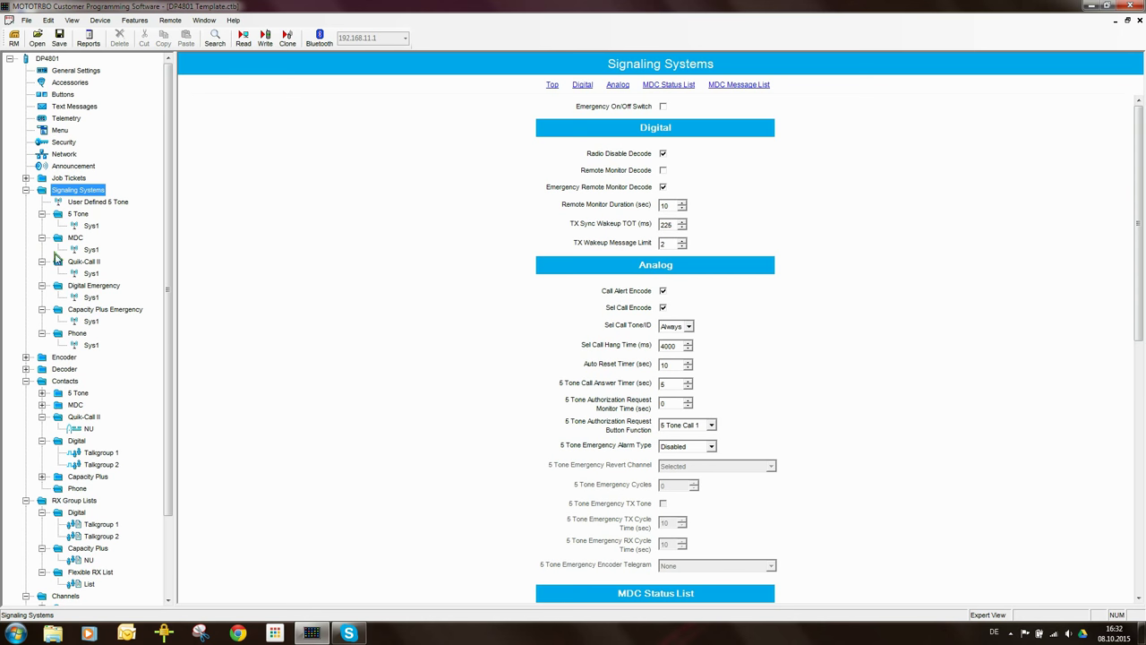
Rename the 5 Tone signaling system Sys1 to NU
left_click(90, 225)
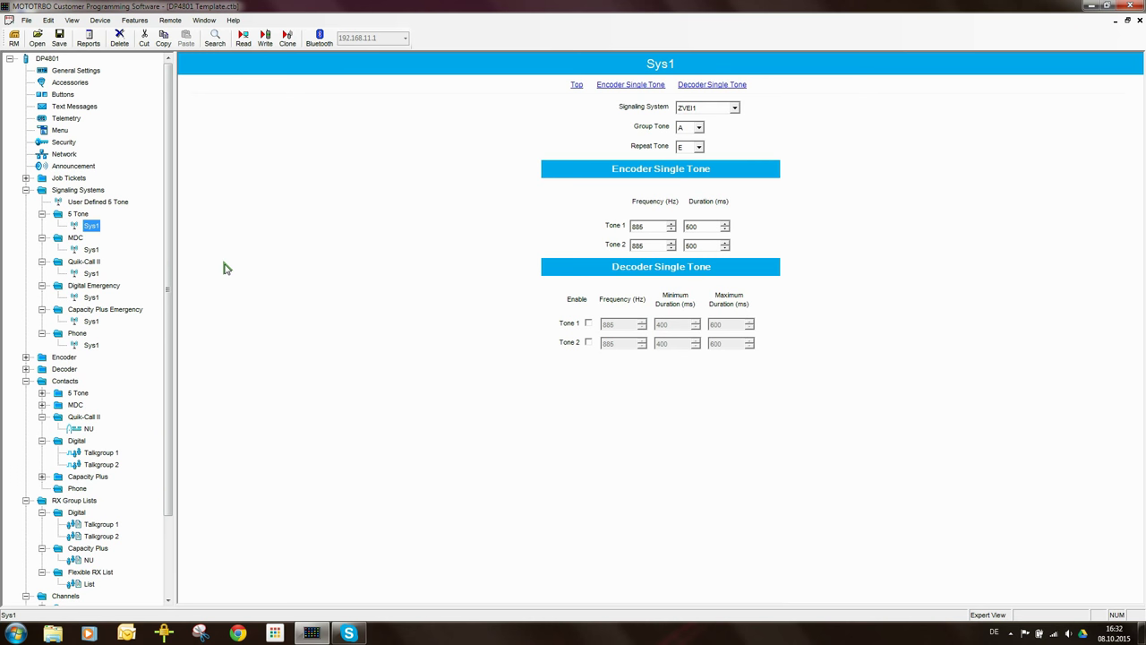
key("F2")
type("NU")
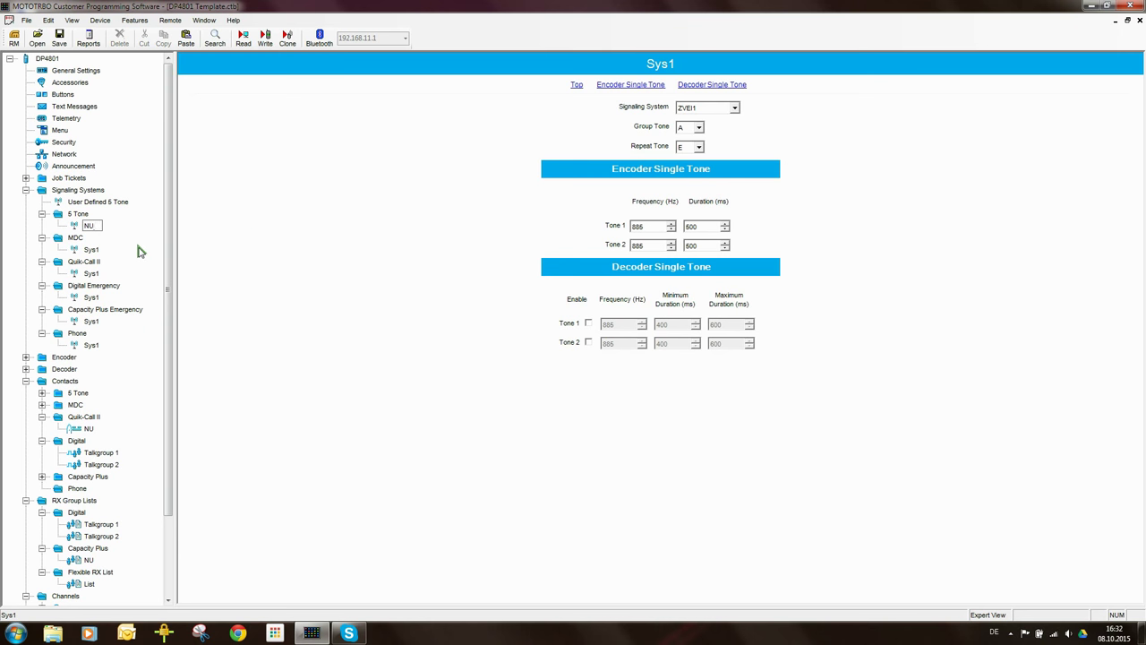
left_click(90, 249)
left_click(43, 215)
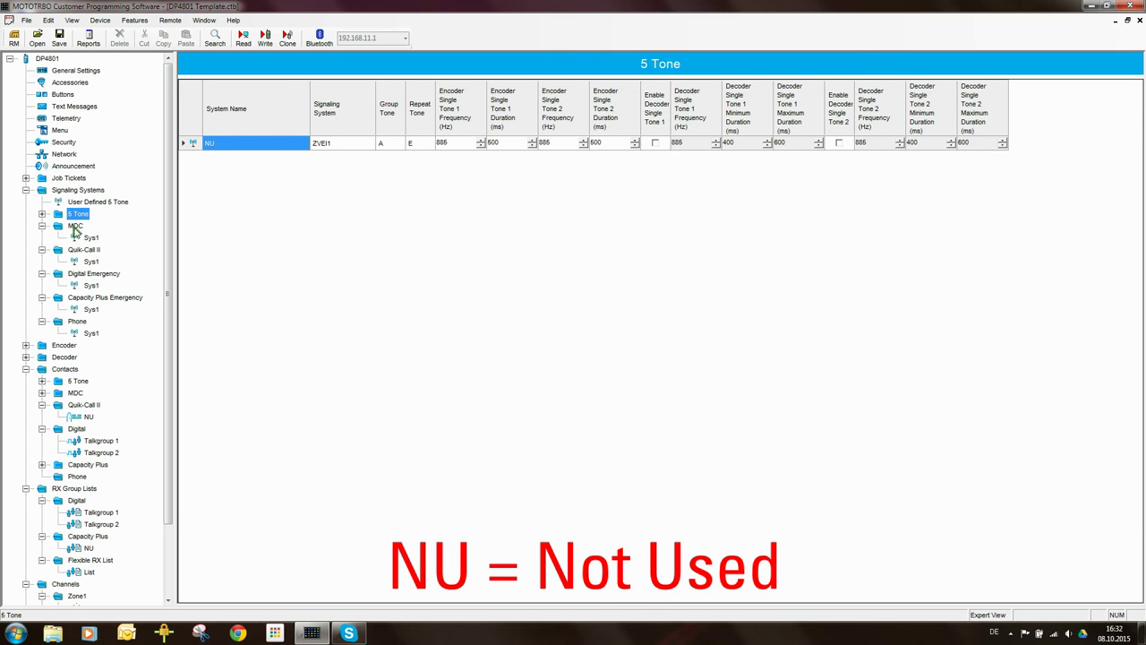
Rename the MDC signaling system Sys1 to NU and collapse the MDC group
left_click(90, 238)
key("F2")
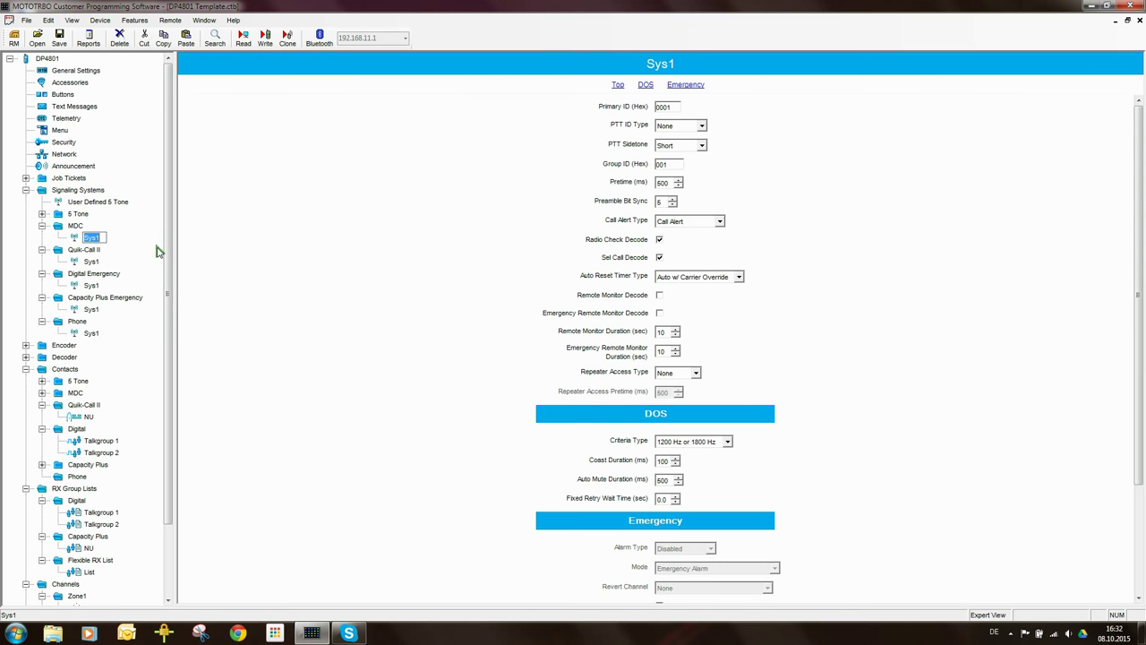
type("NU")
key("Return")
left_click(43, 225)
Rename the Quik-Call II signaling system Sys1 to NU and show its table
left_click(90, 249)
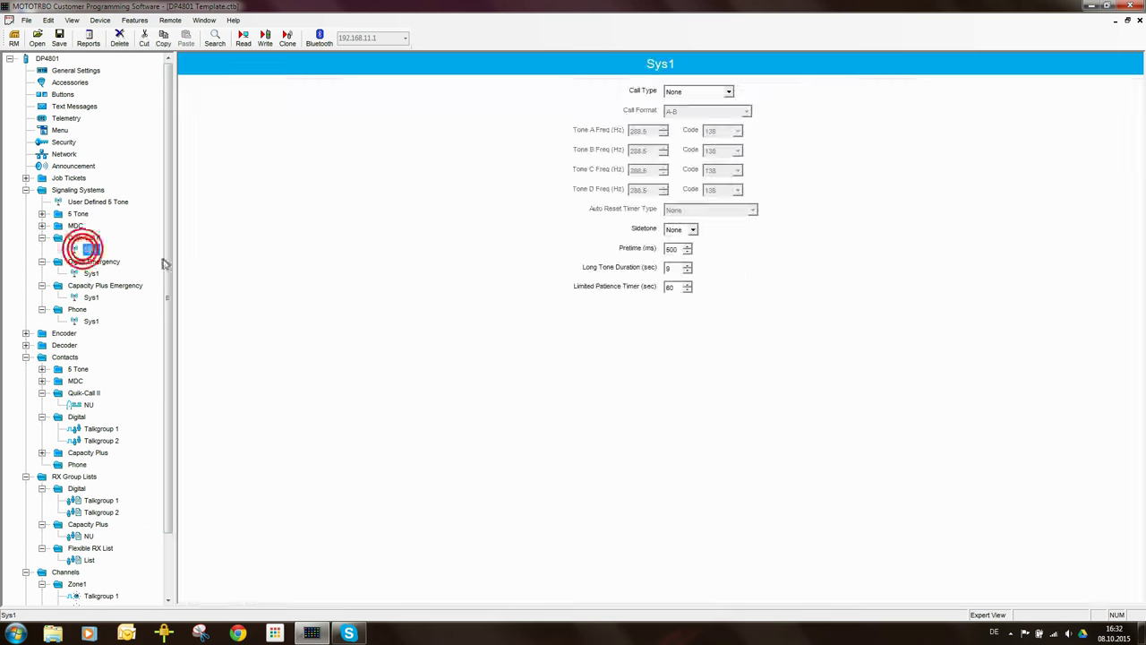
key("F2")
type("NU")
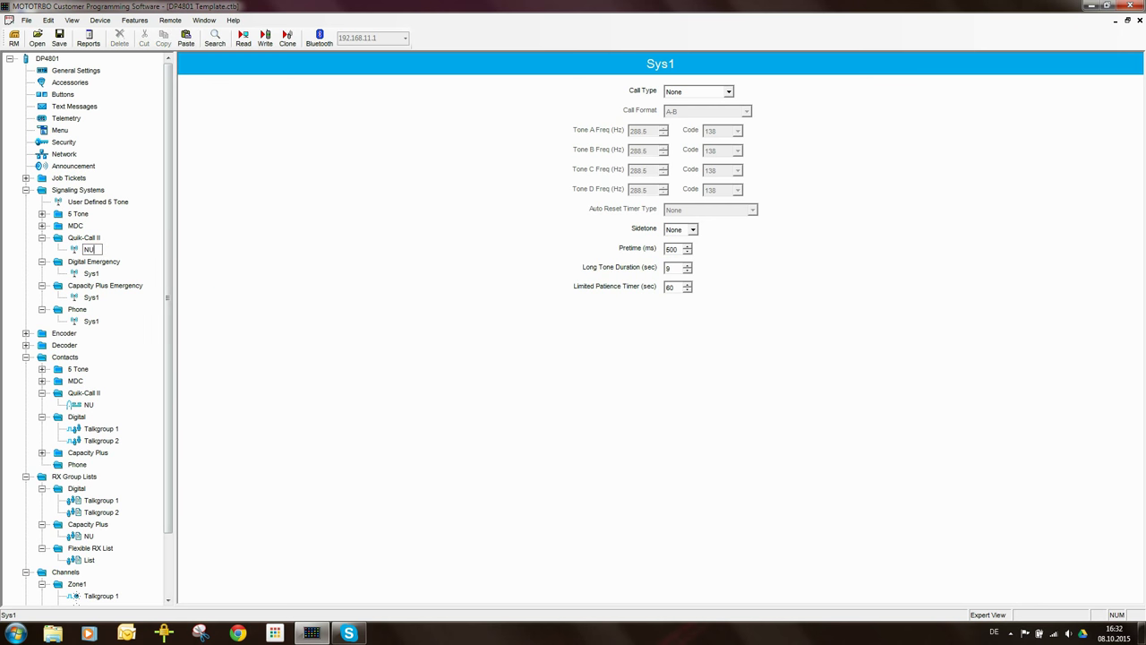
key("Return")
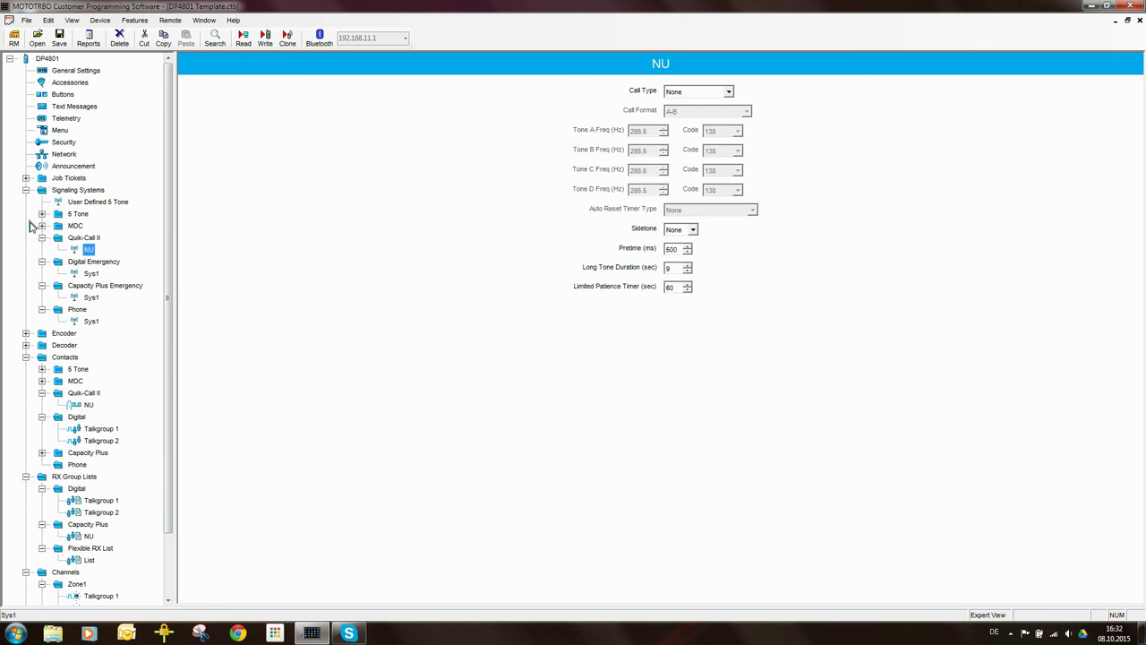
left_click(42, 237)
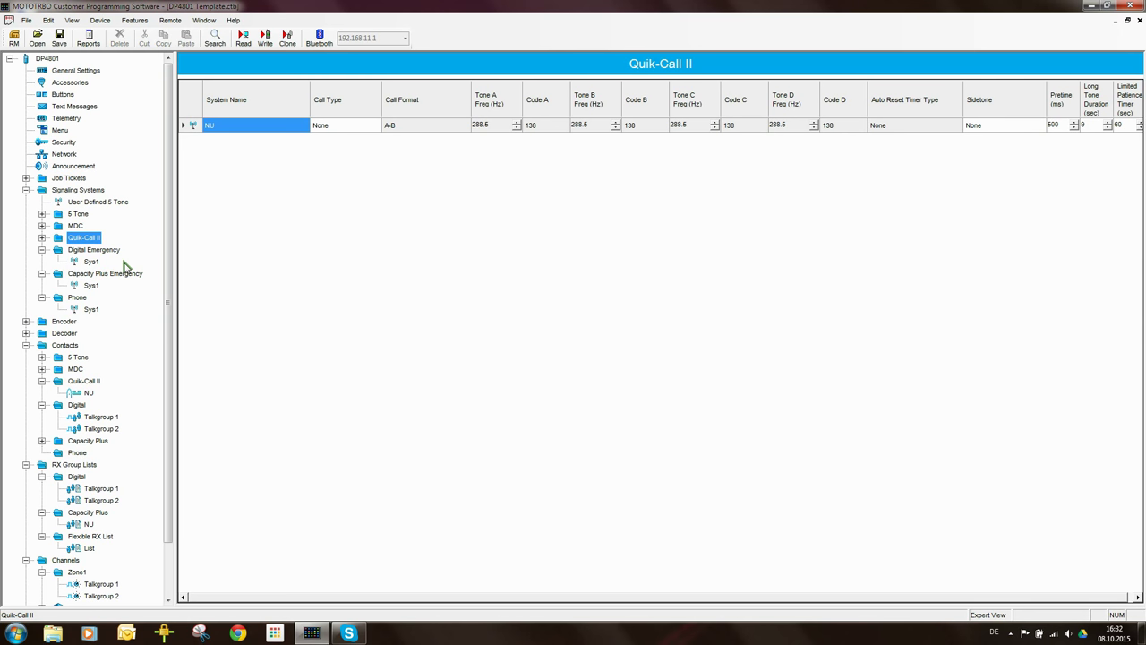
Rename the Digital Emergency and Capacity Plus Emergency Sys1 entries to NU
left_click(91, 260)
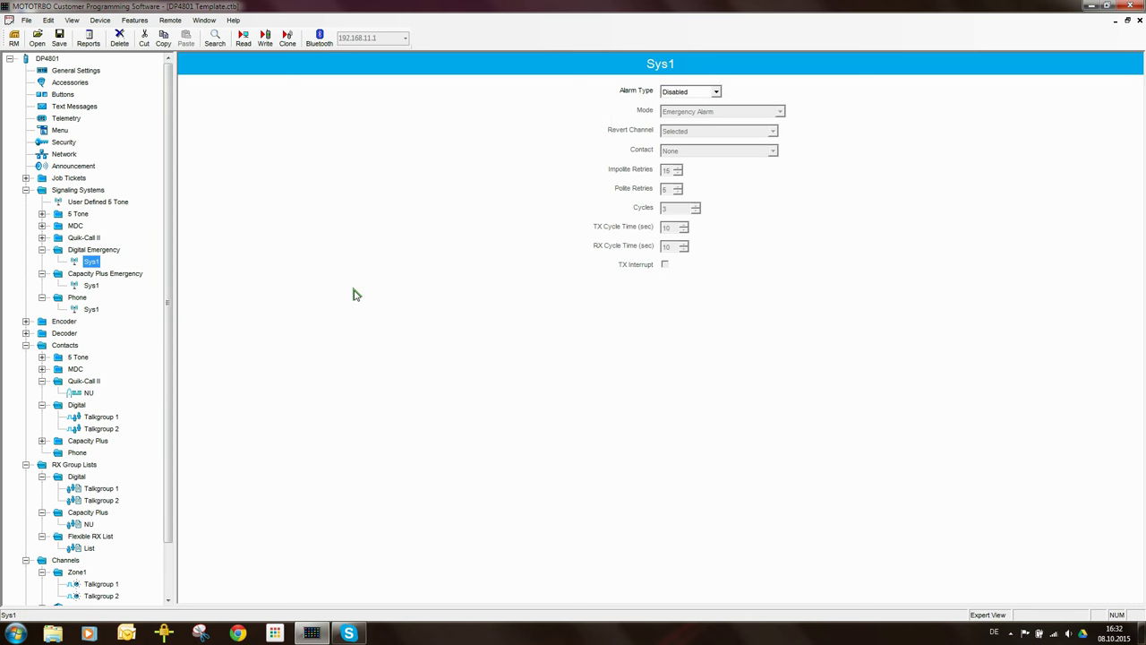
key("F2")
type("NU")
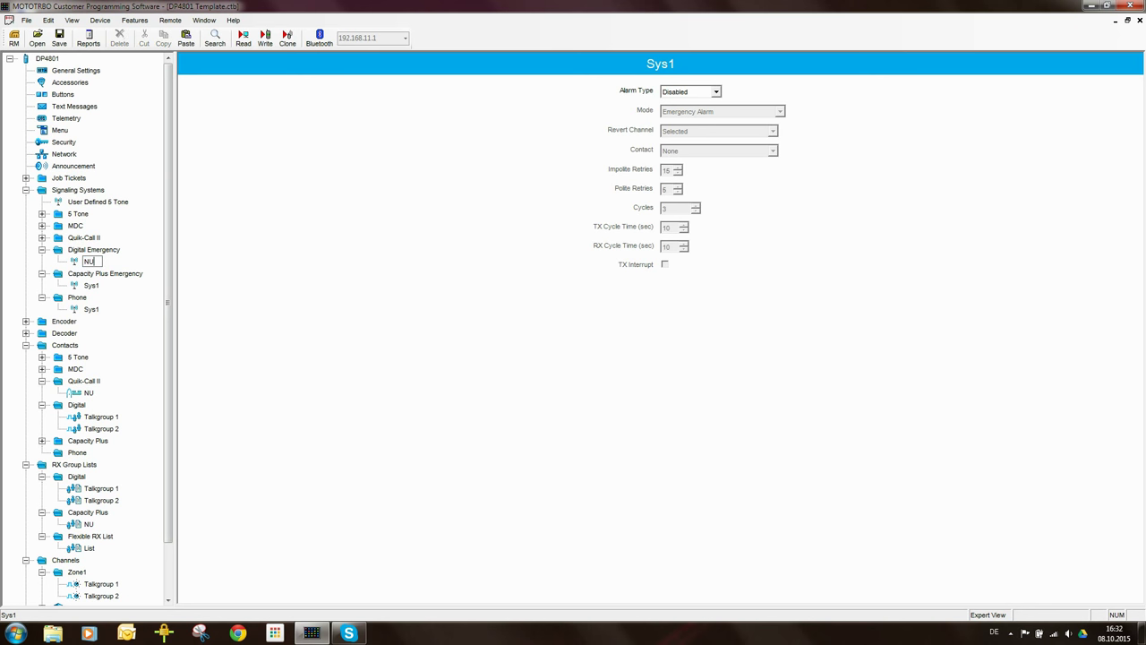
key("Return")
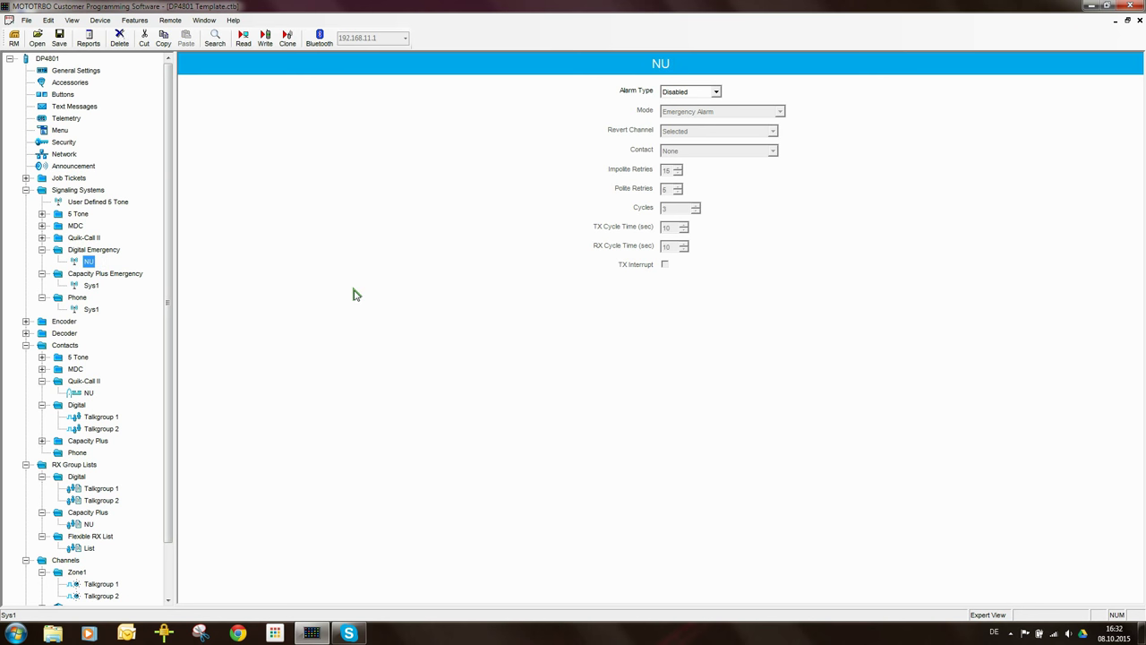
left_click(91, 285)
key("F2")
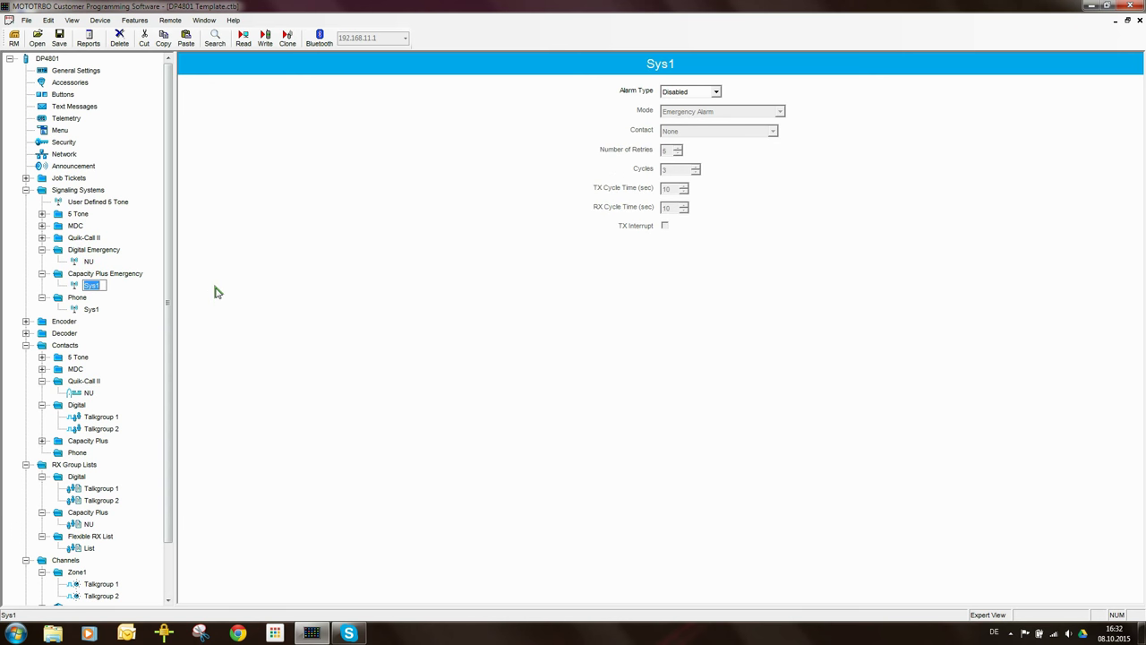
type("NU")
key("Return")
Rename the Phone Sys1 entry to NU and collapse the Signaling Systems branches
left_click(42, 248)
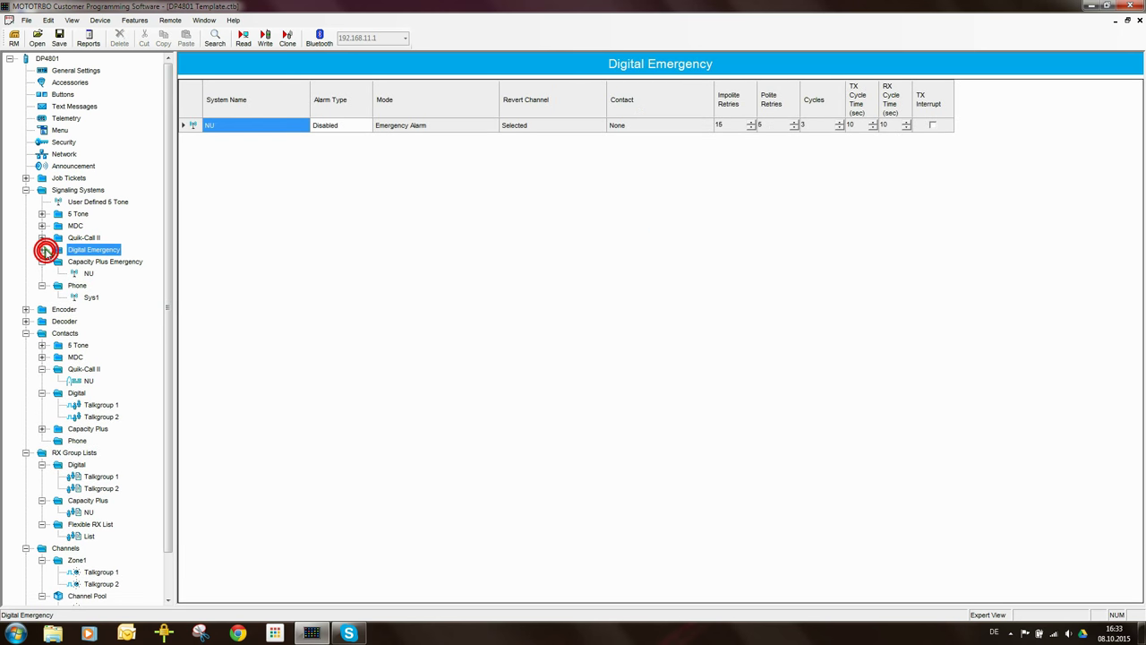
left_click(42, 261)
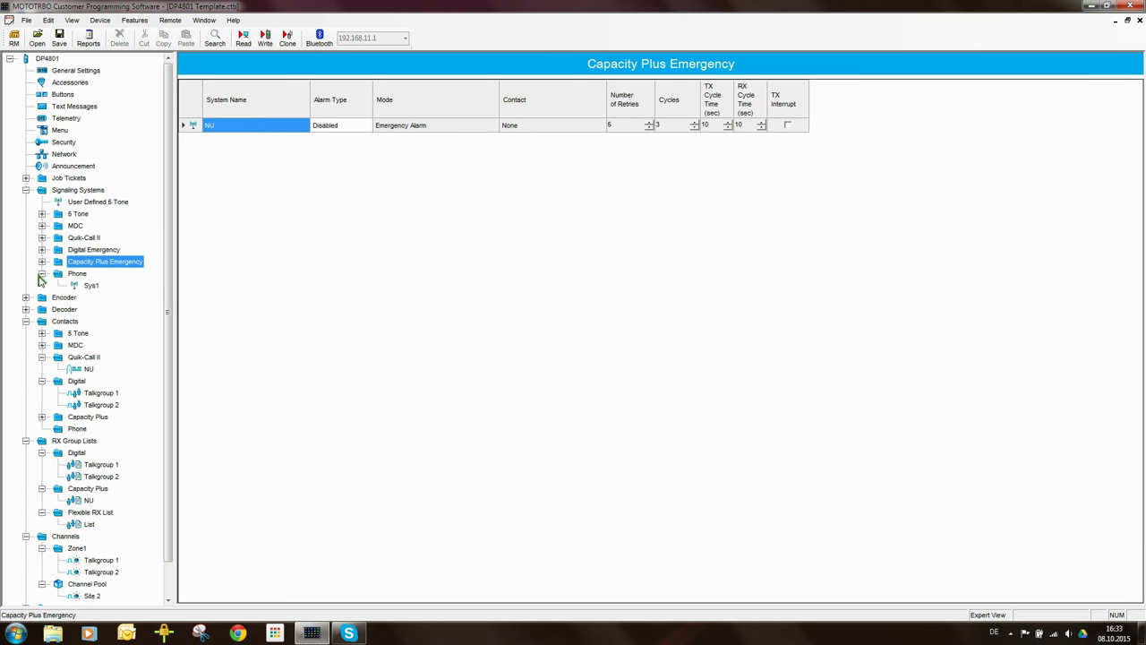
left_click(90, 286)
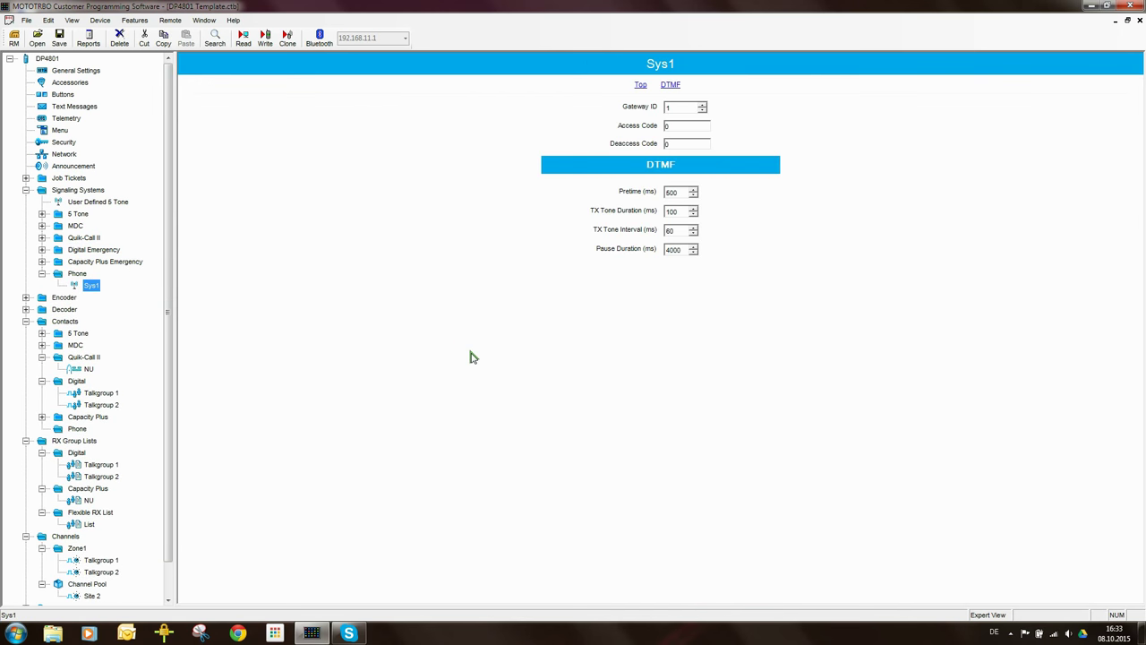
key("F2")
type("NU")
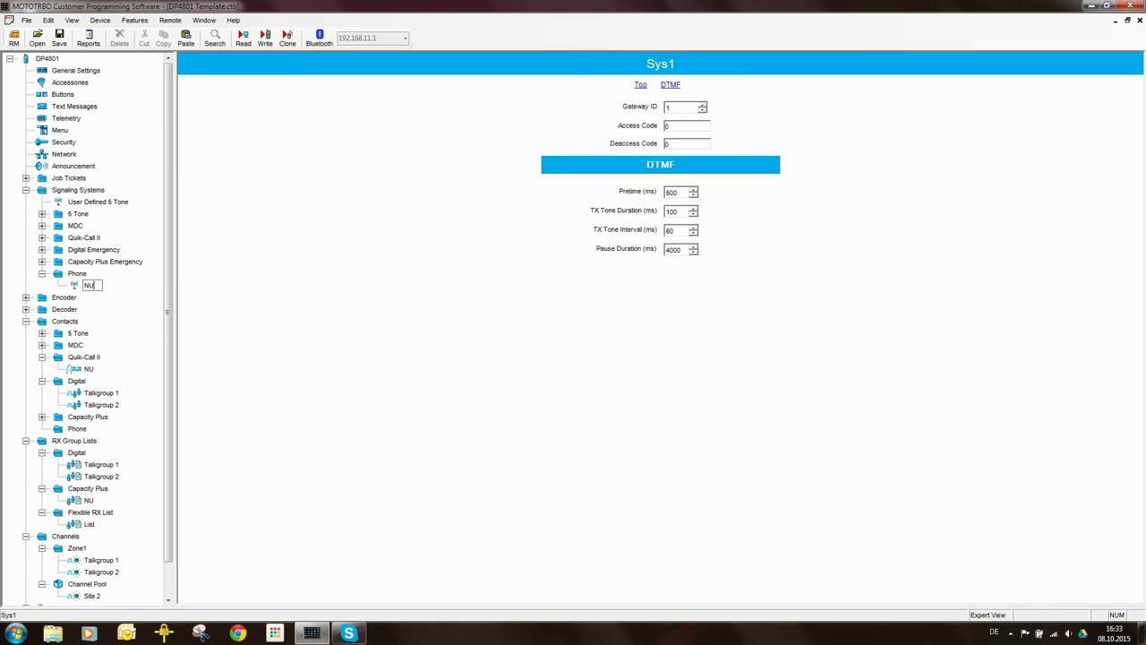
key("Return")
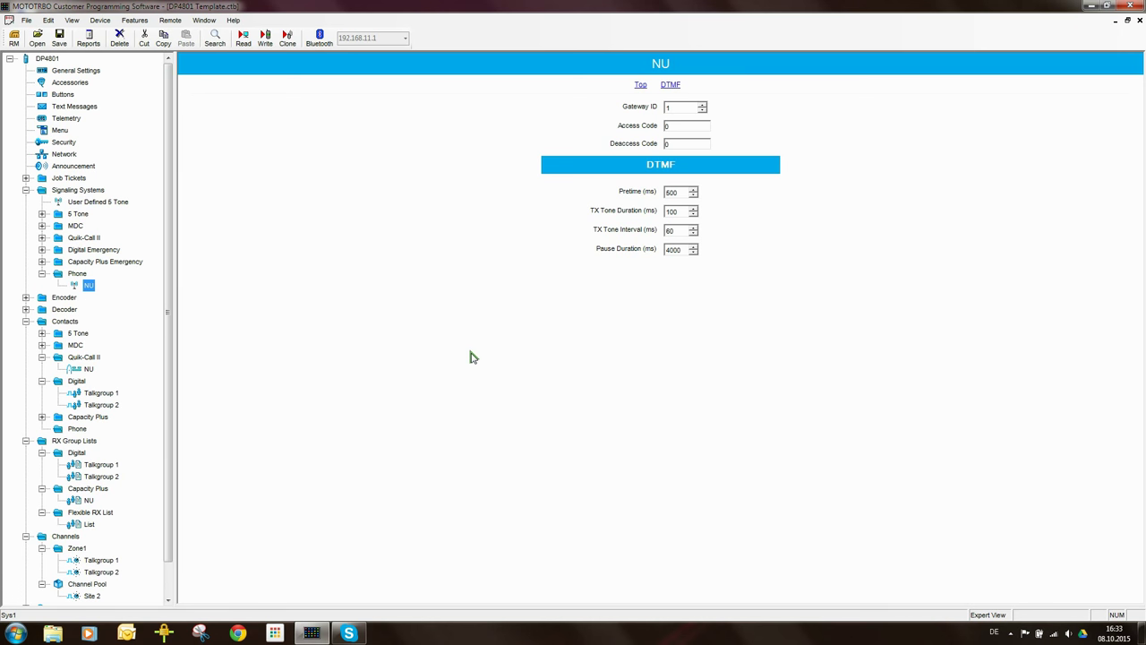
left_click(42, 274)
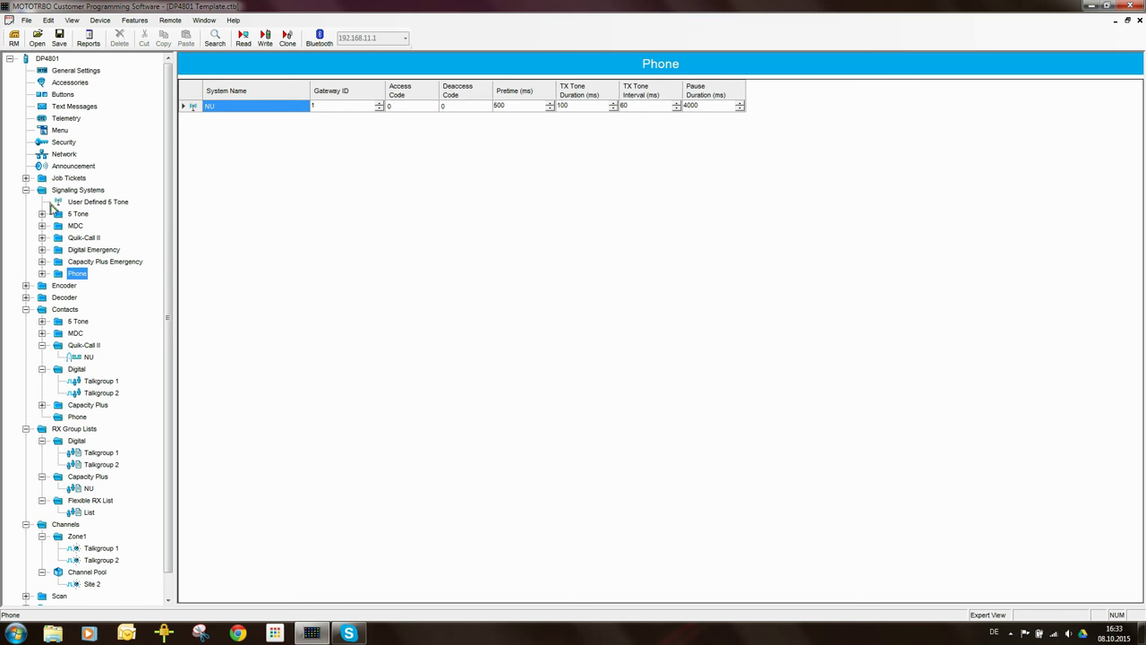
left_click(26, 190)
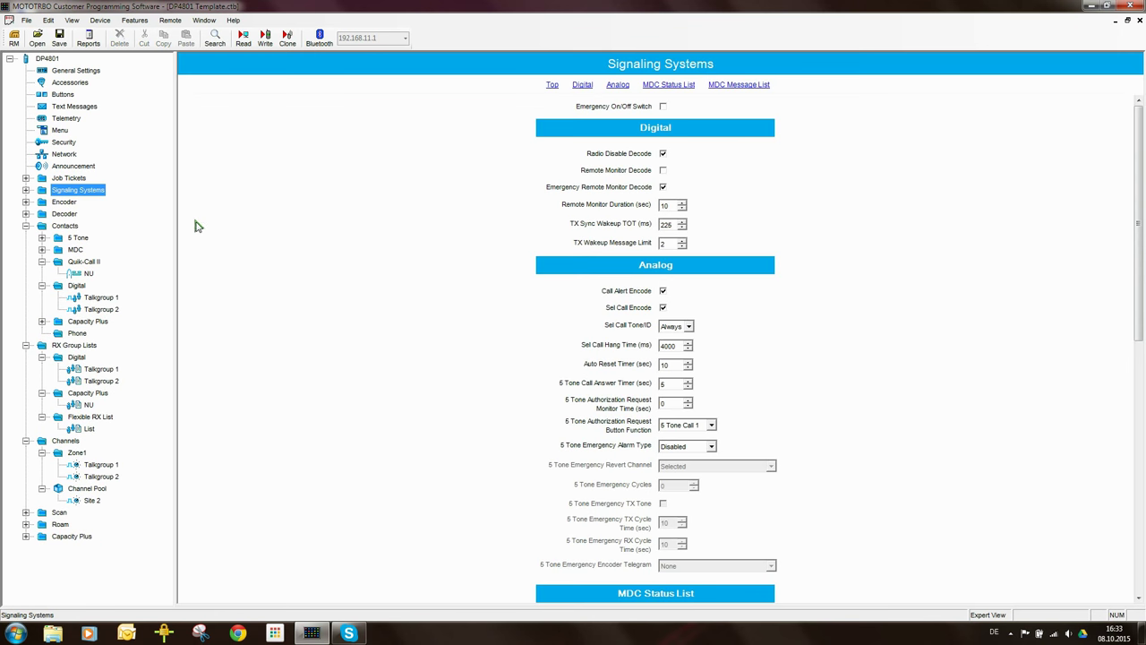
Expand Encoder and rename sequence Seq1 to NU
left_click(26, 201)
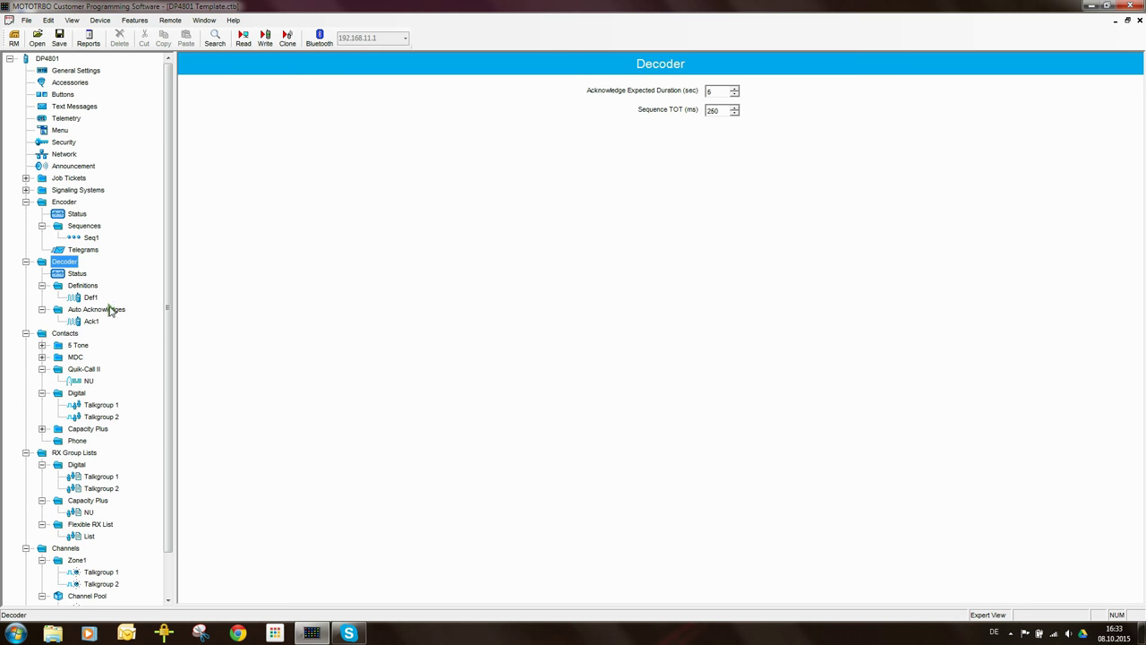
left_click(93, 237)
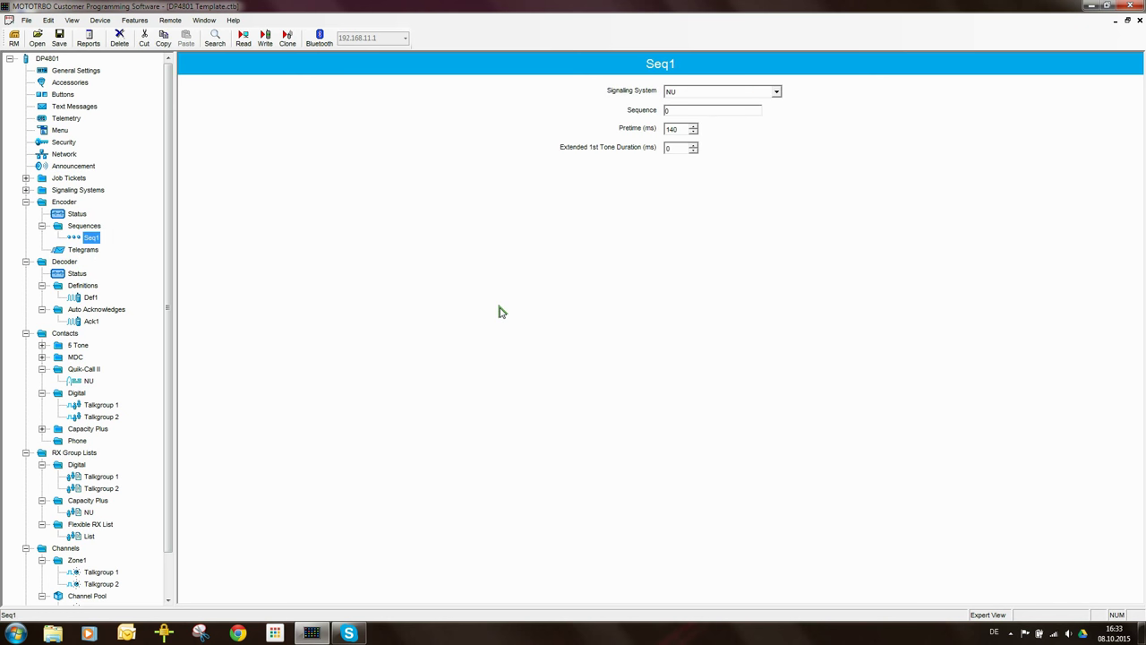
key("F2")
type("NU")
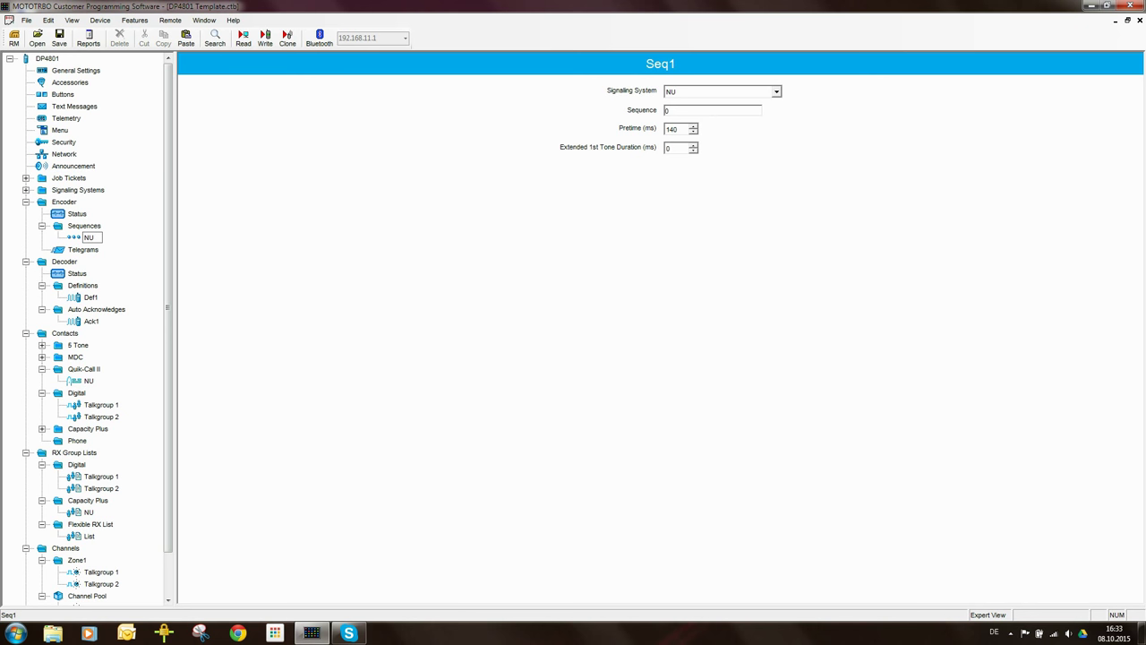
left_click(505, 375)
Rename decoder definition Def1 and auto acknowledge Ack1 to NU
left_click(87, 297)
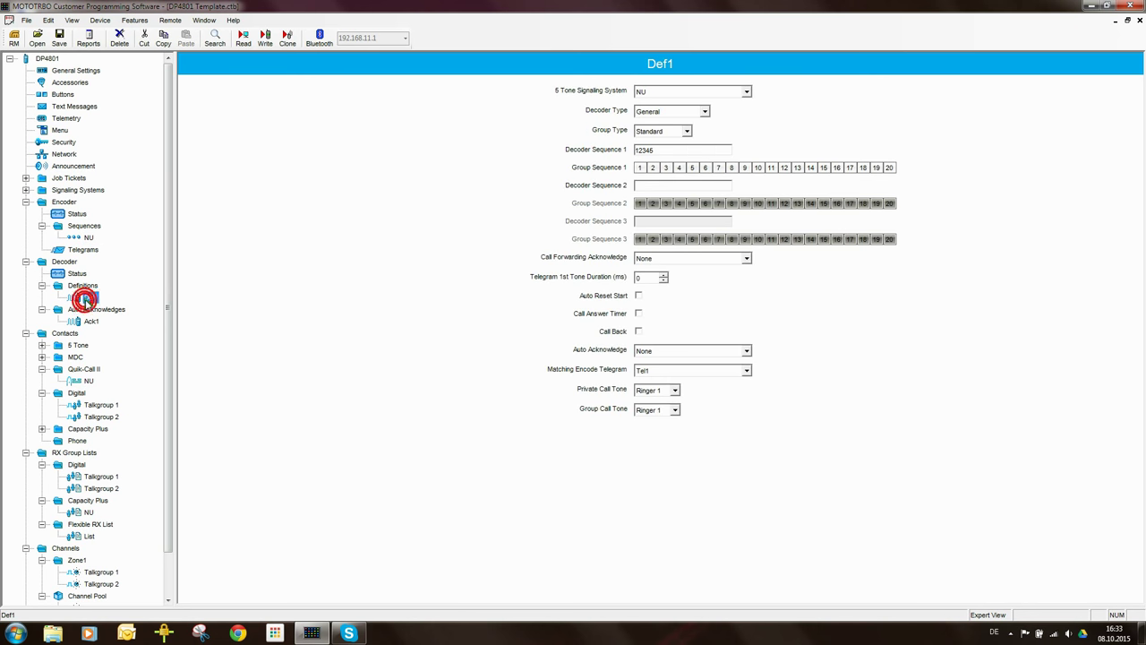
key("F2")
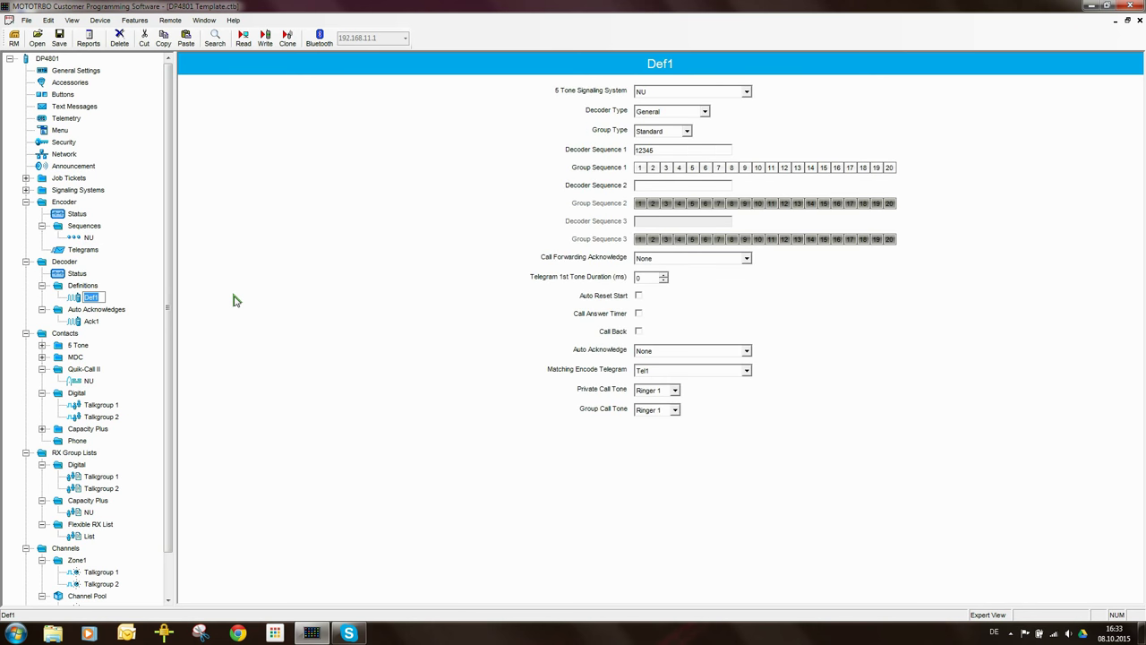
type("NU")
key("Return")
left_click(100, 320)
key("F2")
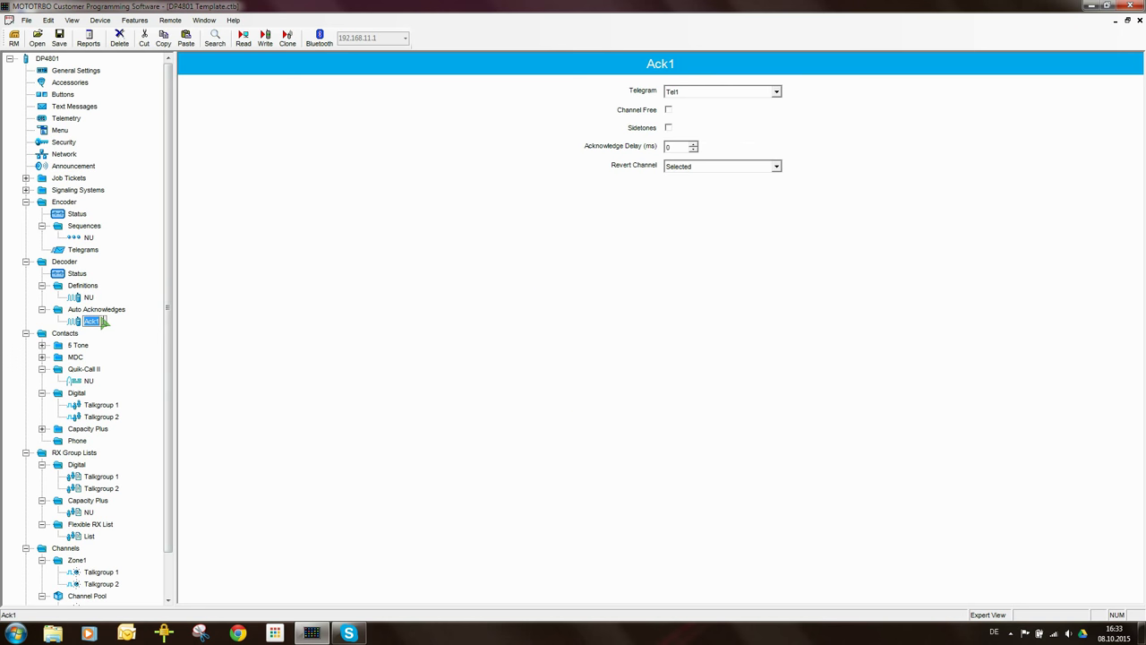
type("NU")
key("Return")
Check the 5 Tone and MDC NU contacts, ending on the 5 Tone table (Tel1, Address 1)
left_click(25, 201)
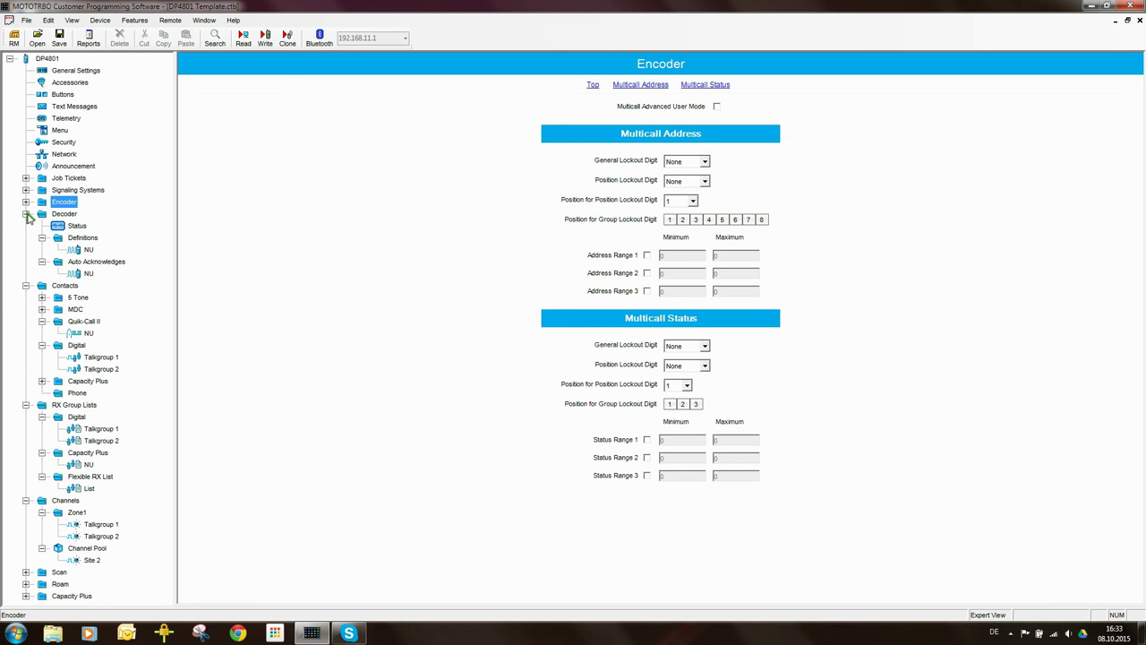
left_click(26, 213)
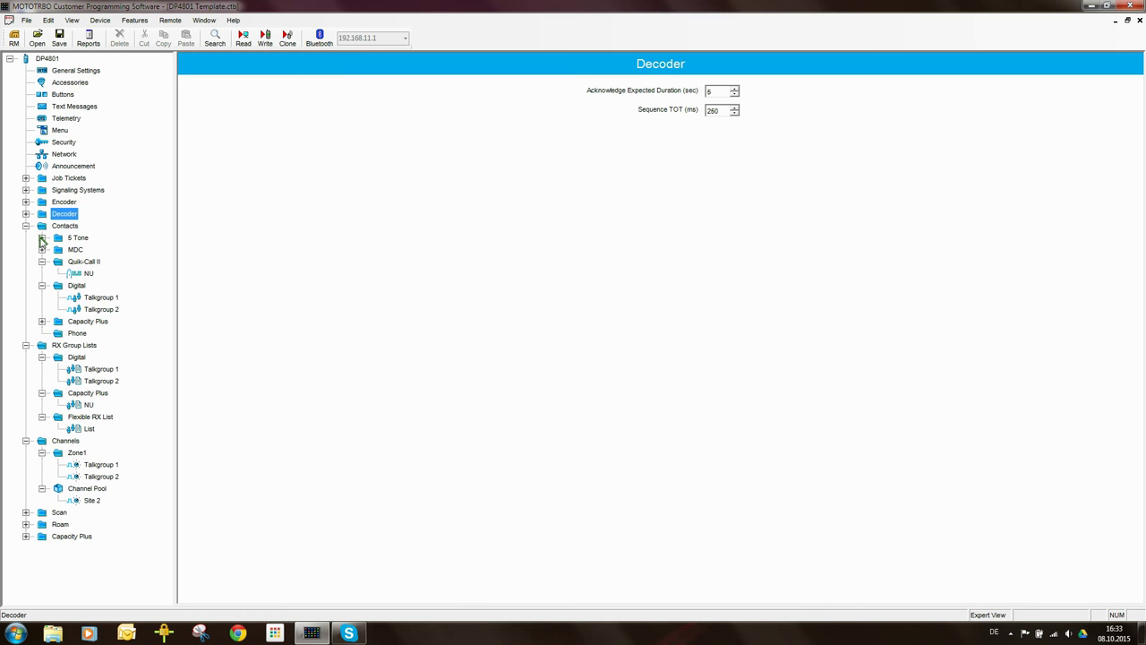
left_click(41, 237)
left_click(79, 249)
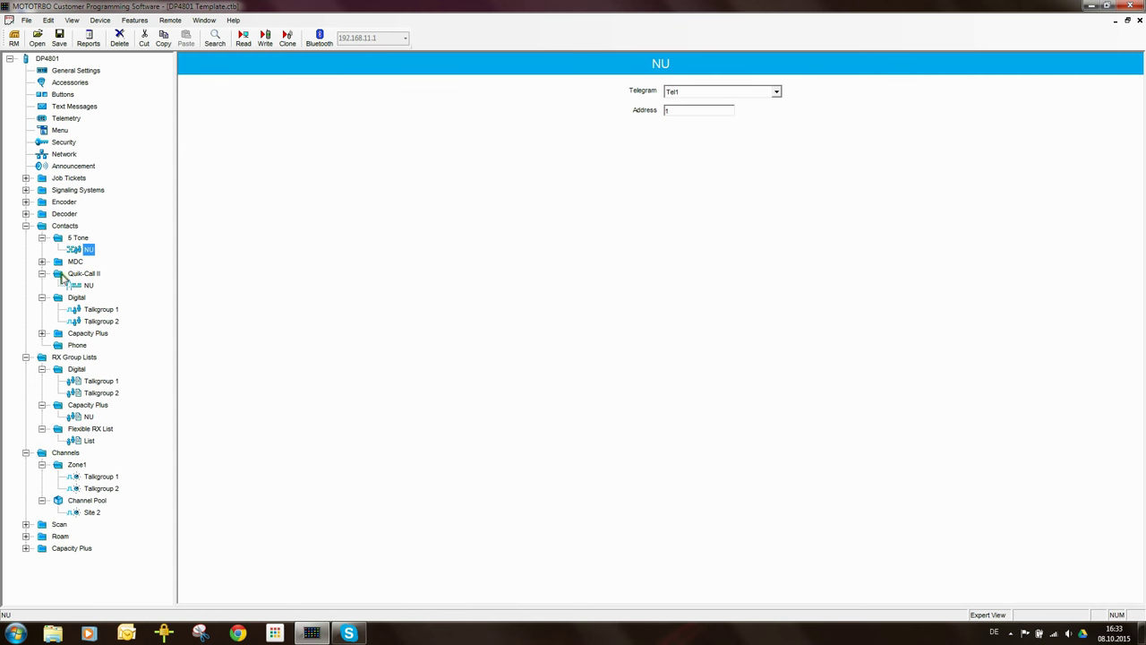
left_click(42, 261)
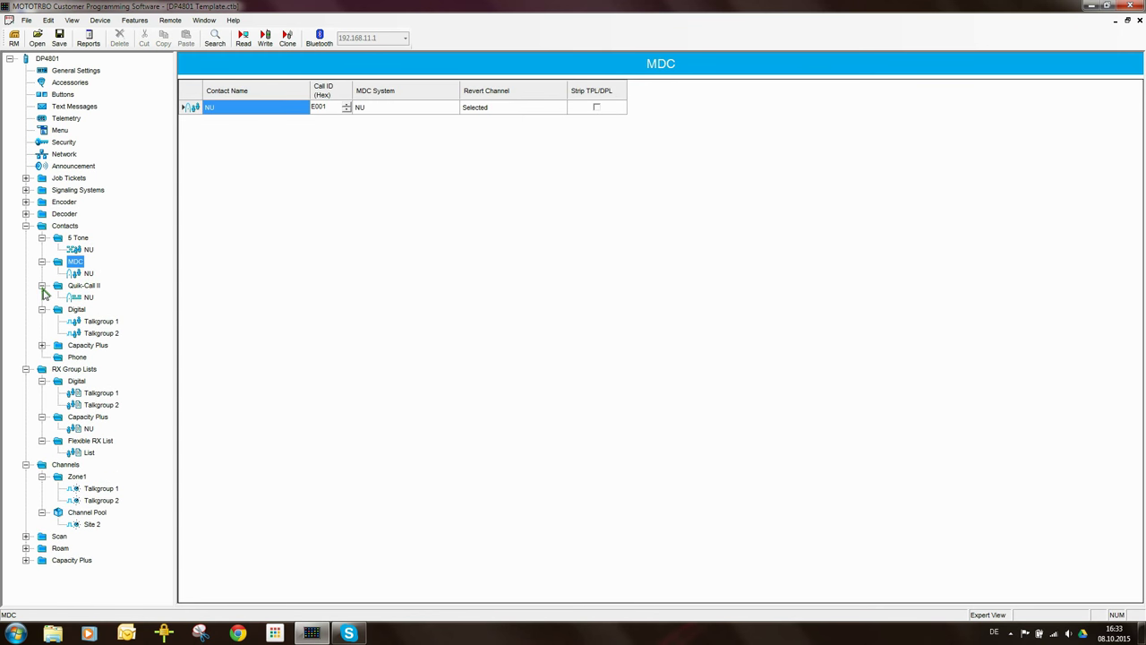
left_click(41, 237)
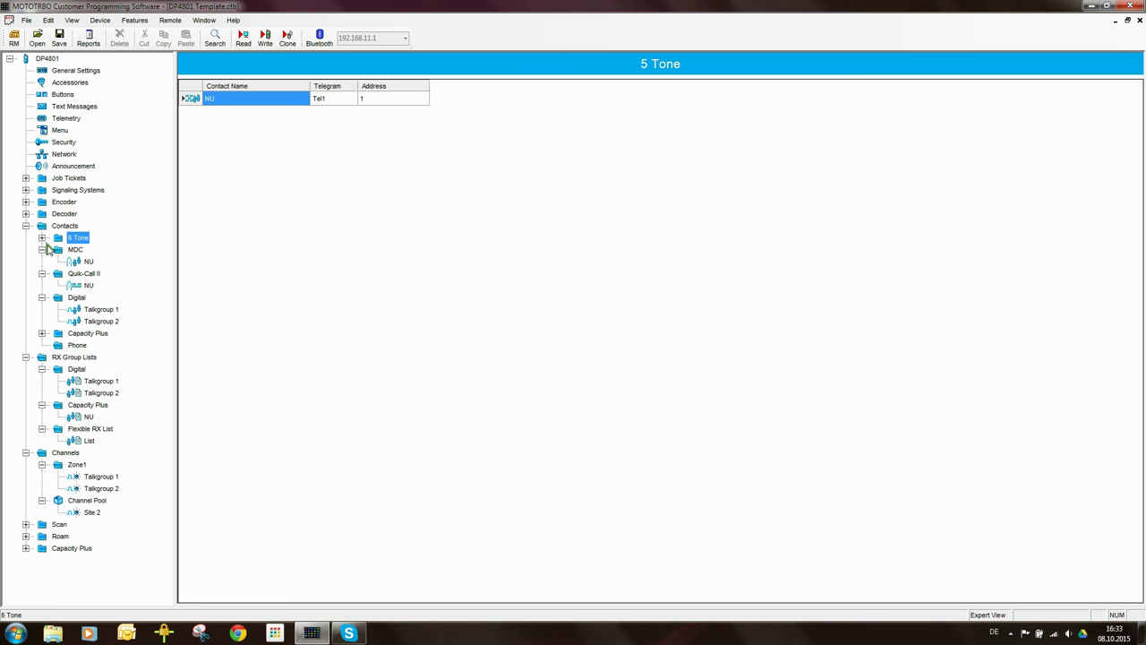